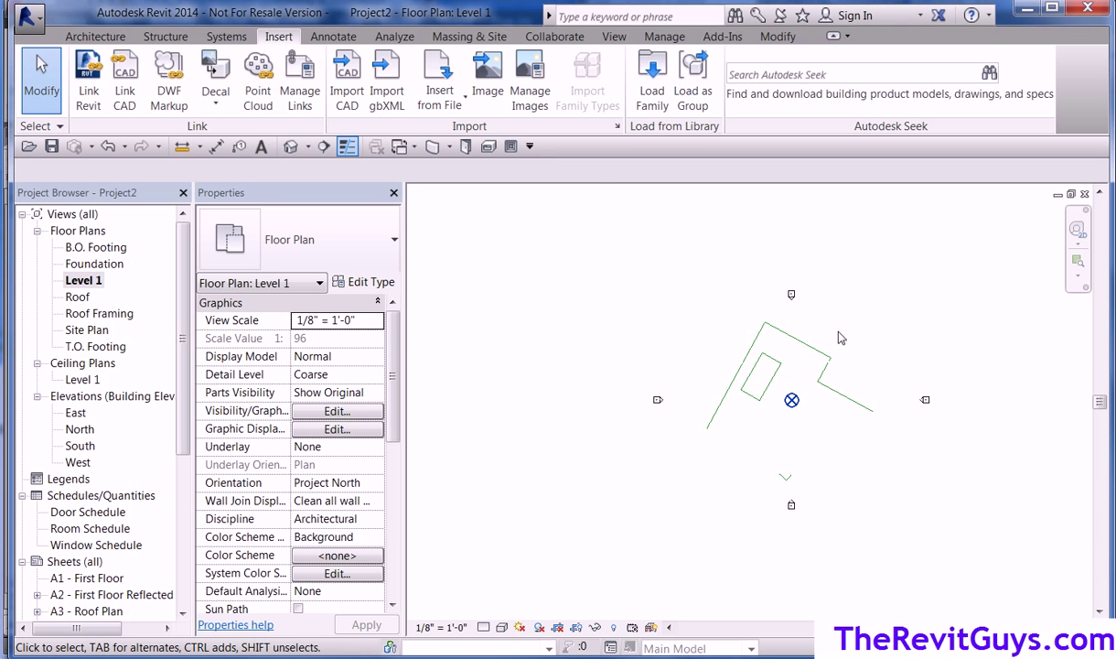
Check the shared coordinates at the eastern corner of the site boundary in the Level 1 plan without changing them.
scroll(824, 362, "up", 6)
middle_click_drag(819, 365, 788, 451)
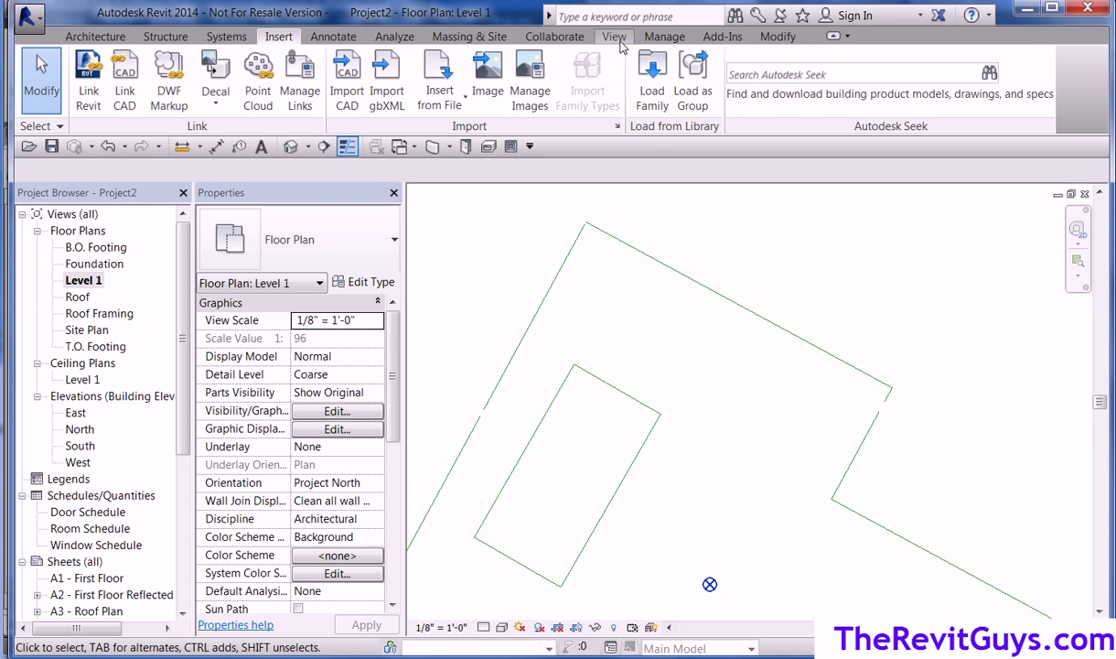
left_click(664, 36)
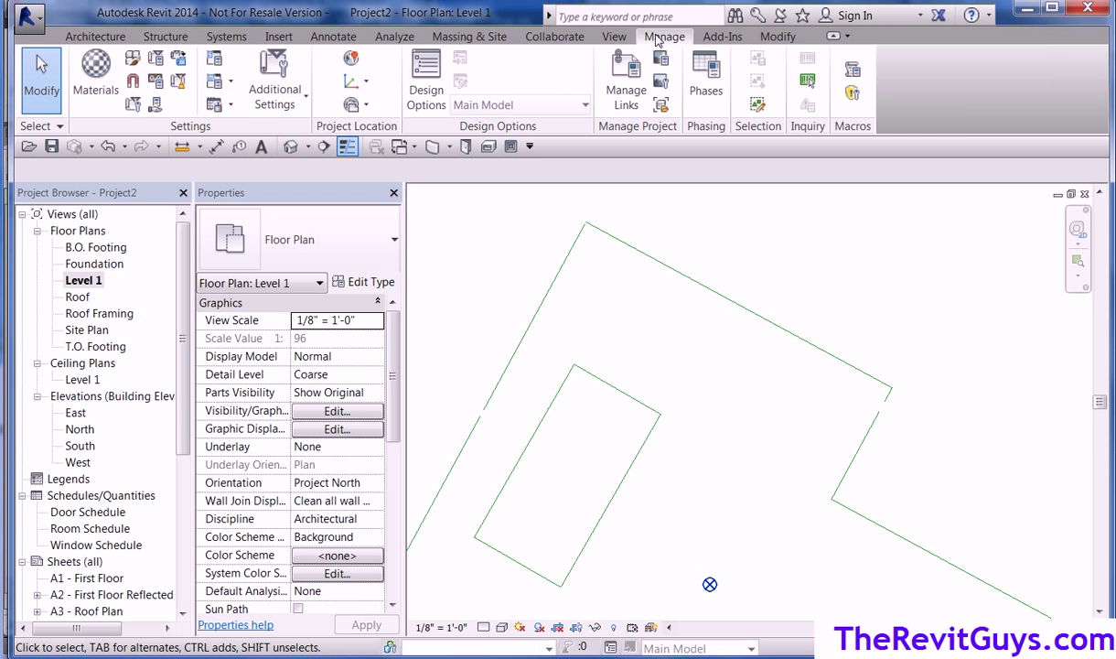
left_click(365, 81)
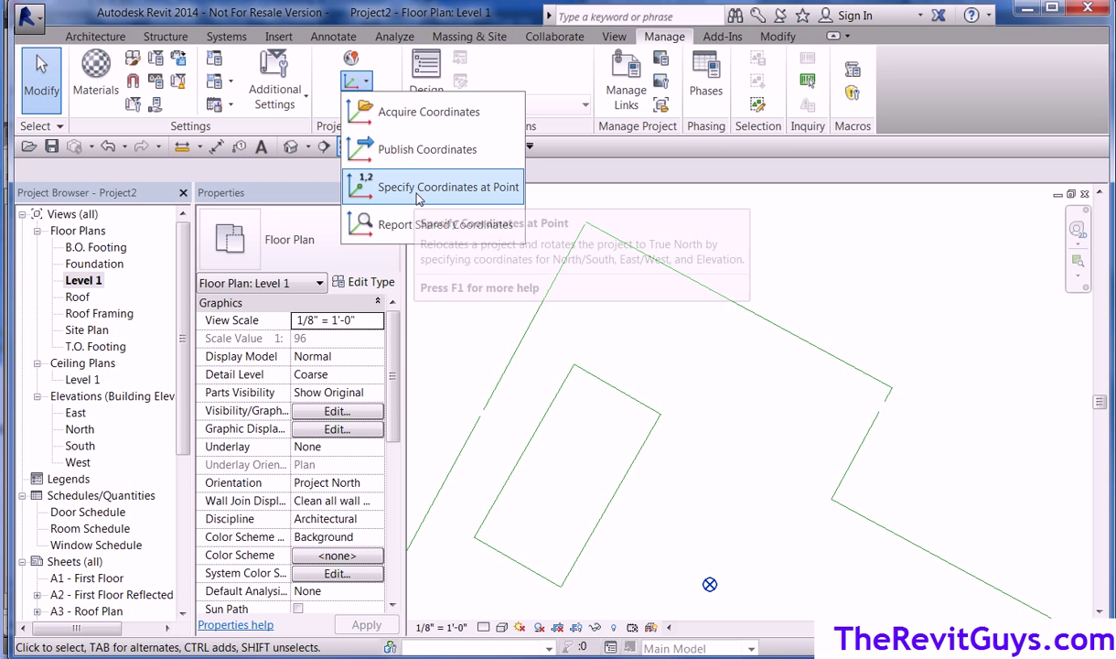
left_click(361, 224)
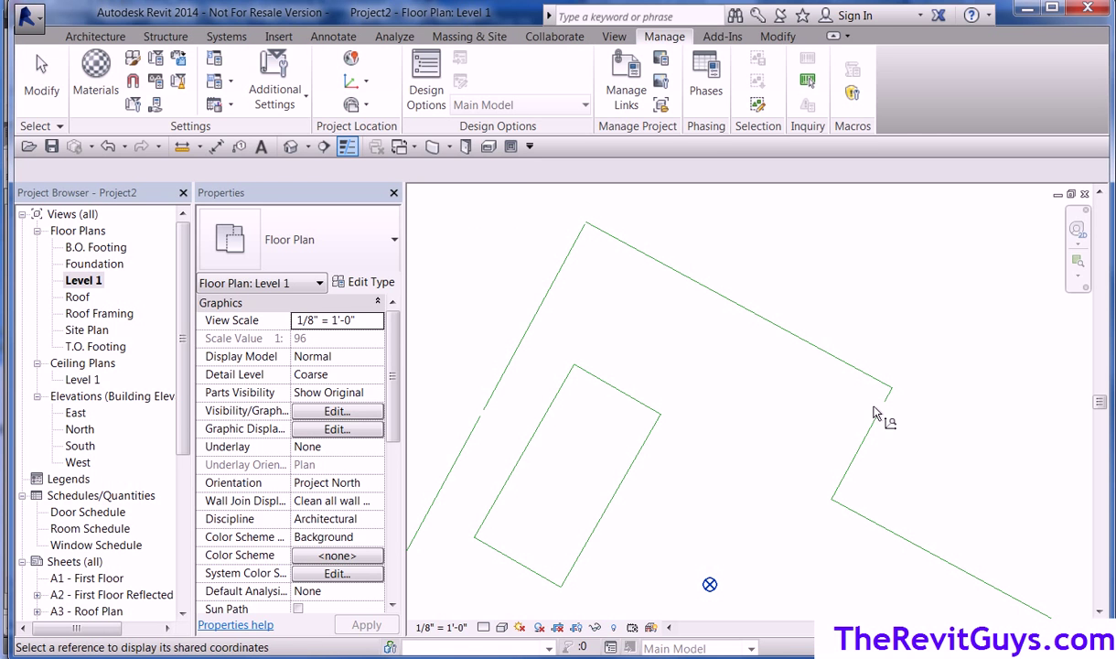
left_click(894, 396)
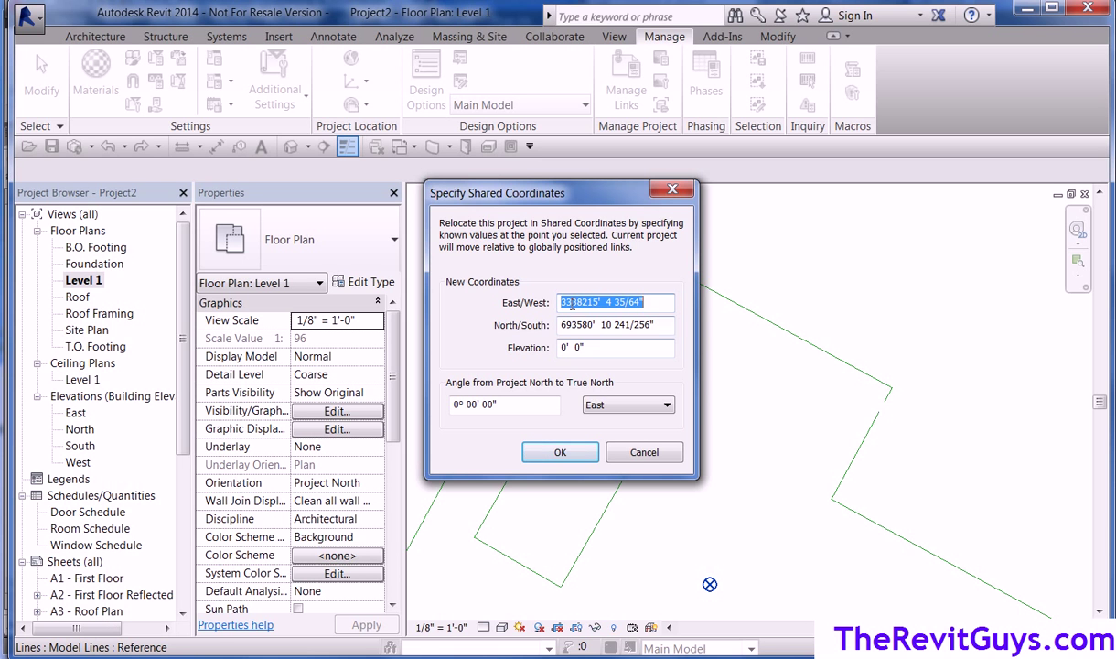
left_click(565, 304)
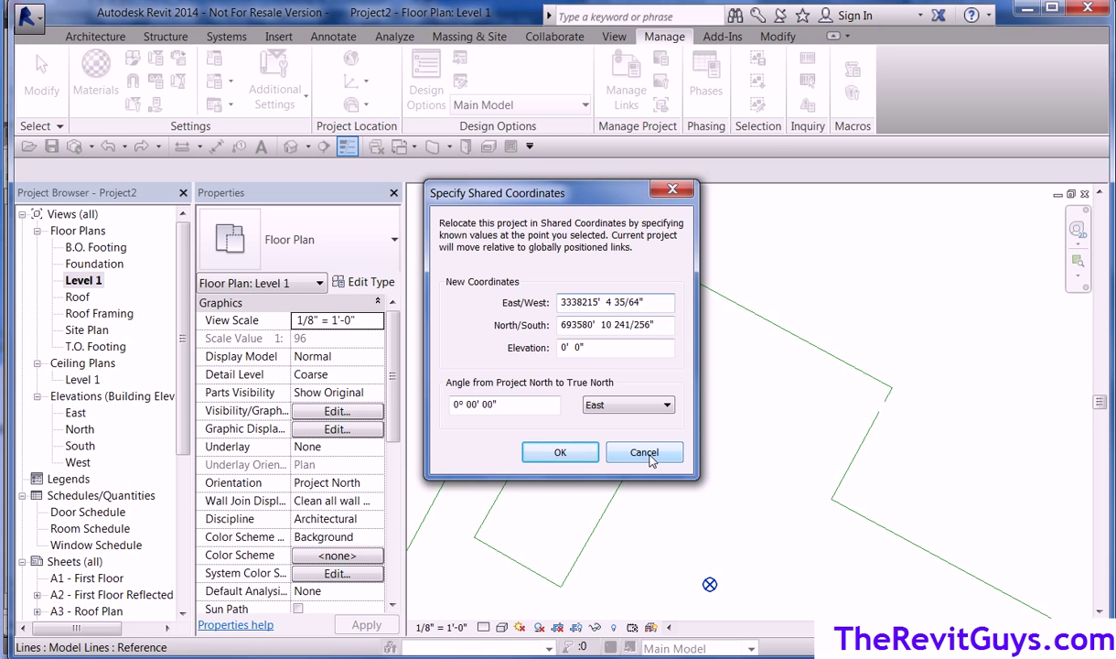
left_click(644, 451)
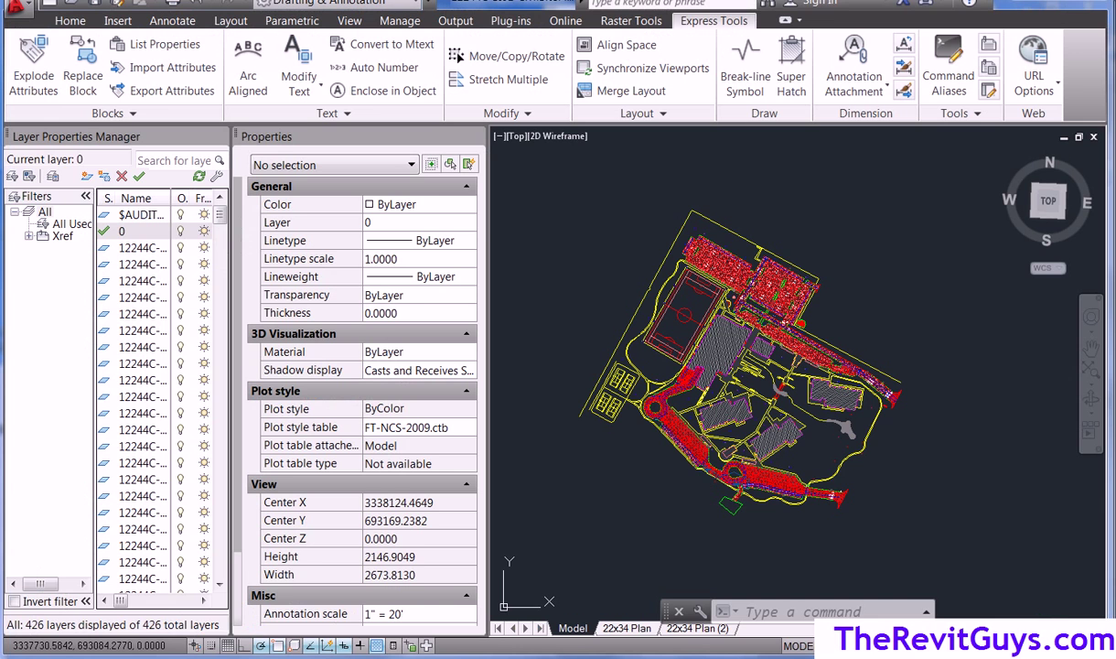
In the AutoCAD site drawing, examine the main site plan and the stray linework lying away from it.
scroll(923, 515, "up", 1)
scroll(923, 515, "down", 1)
left_click(213, 5)
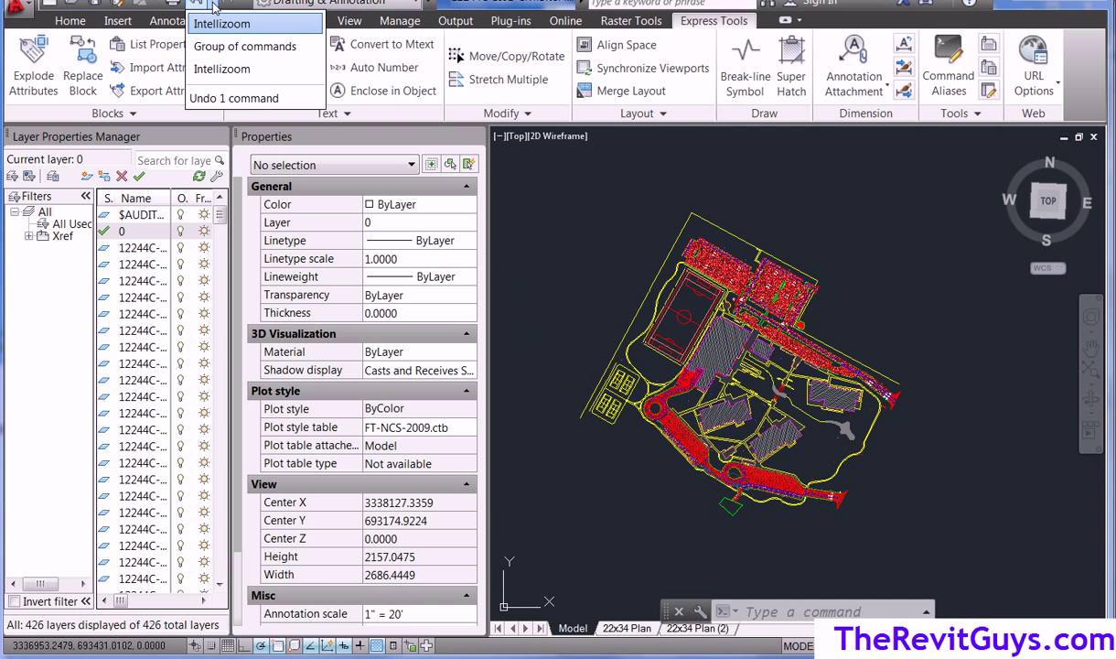
left_click(894, 273)
scroll(726, 371, "down", 3)
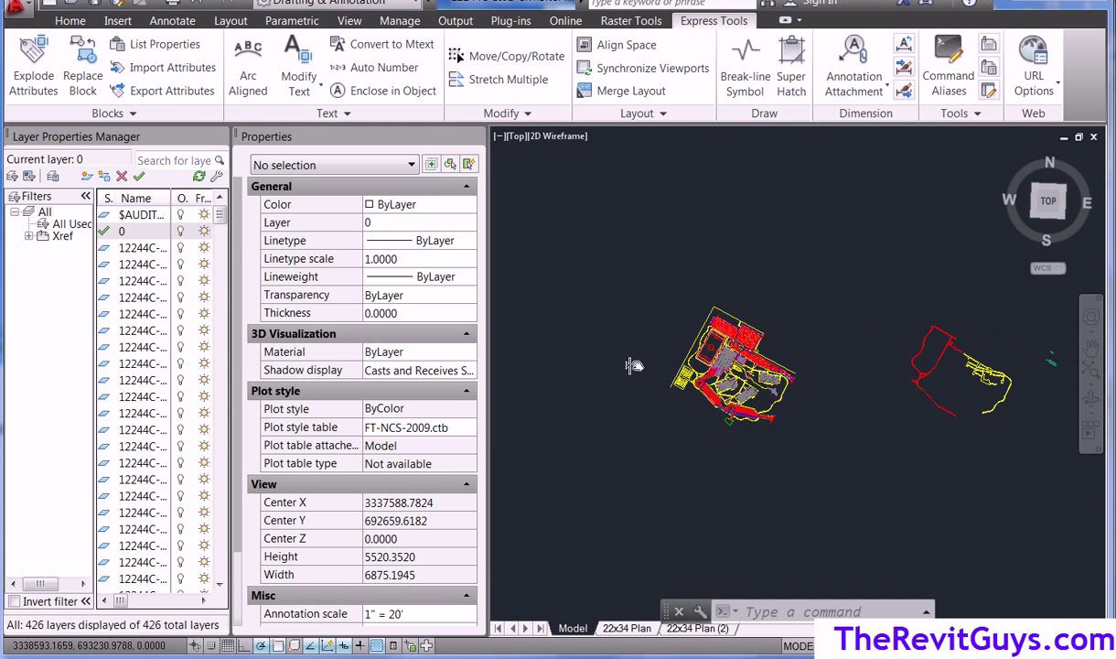
mouse_move(634, 366)
middle_mouse_down()
mouse_move(814, 311)
mouse_move(1088, 318)
mouse_move(579, 461)
mouse_move(851, 436)
mouse_move(855, 372)
middle_mouse_up()
scroll(893, 366, "down", 1)
scroll(887, 374, "up", 2)
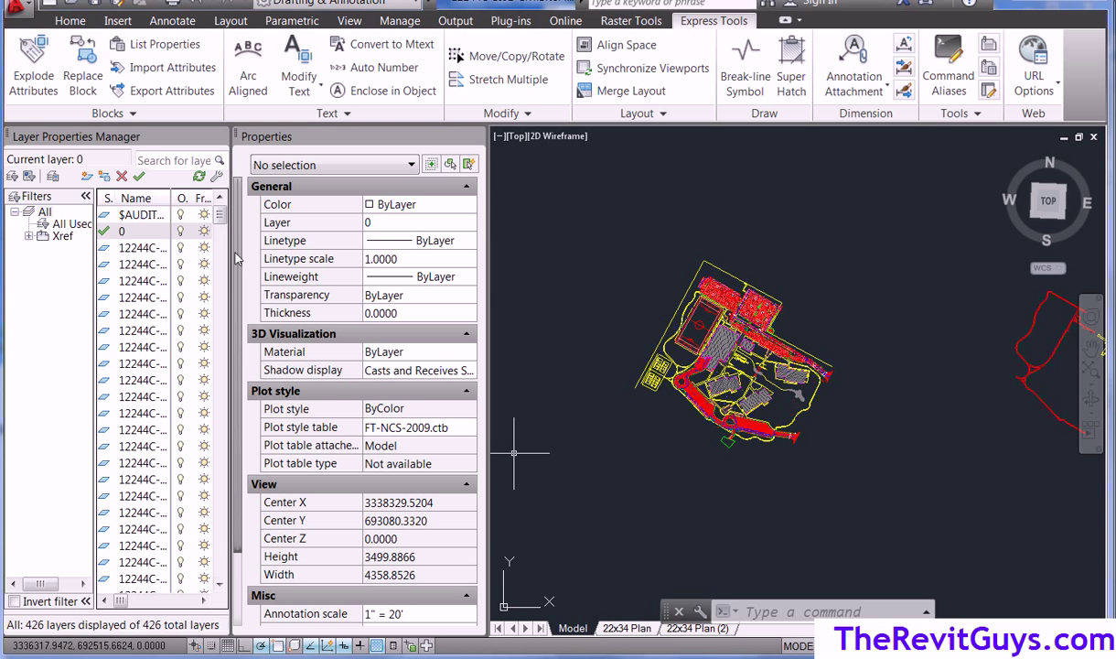
mouse_move(220, 219)
left_mouse_down()
mouse_move(220, 585)
mouse_move(513, 451)
left_mouse_up()
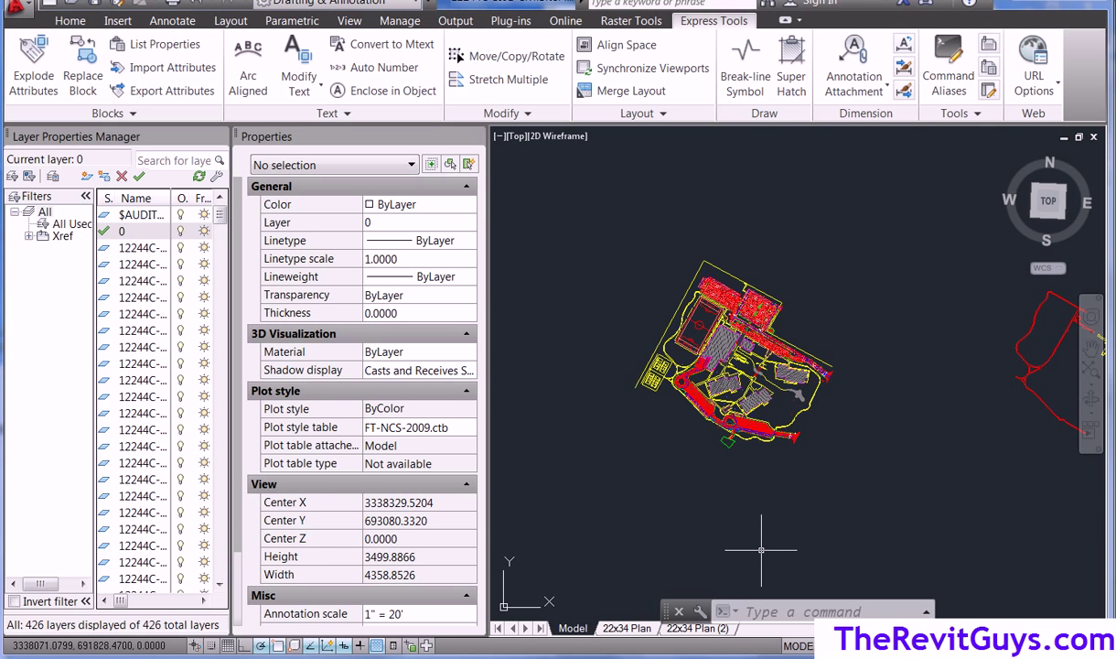
Thaw all layers in the drawing with the -LAYER command, using * as the layer name.
type("-la")
key("Return")
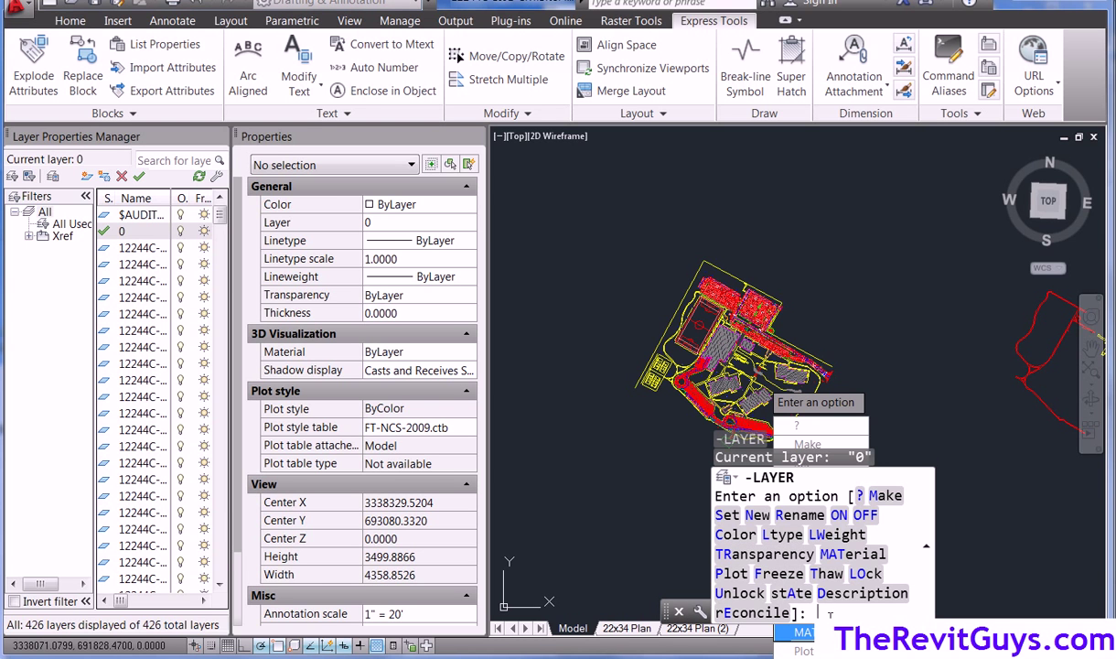
type("th")
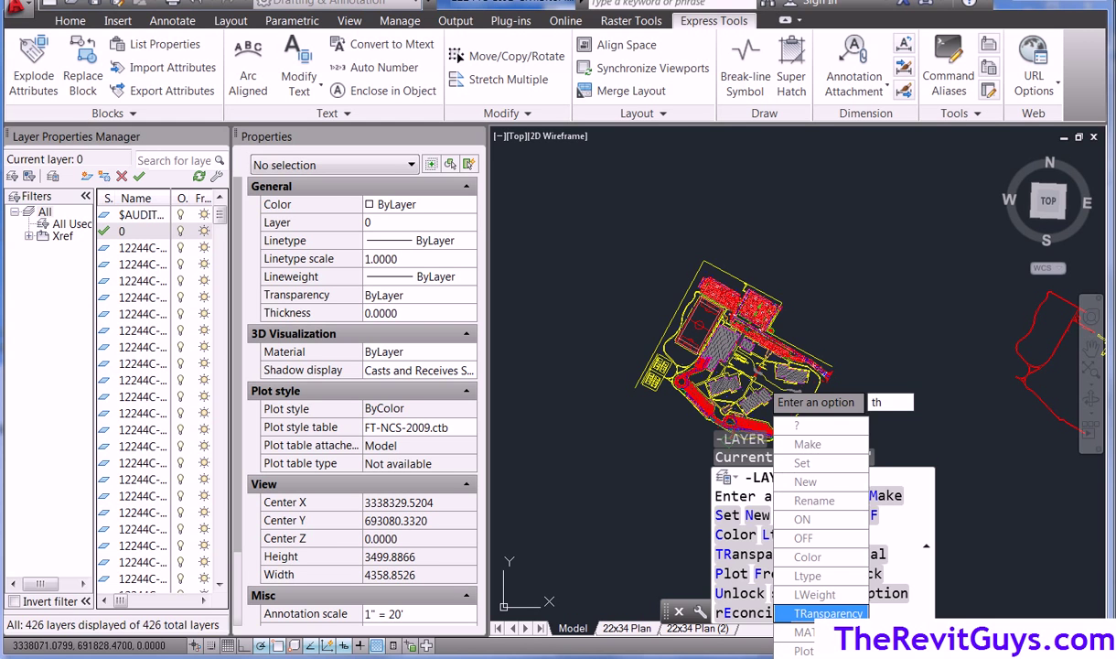
key("Return")
type("*")
key("Return")
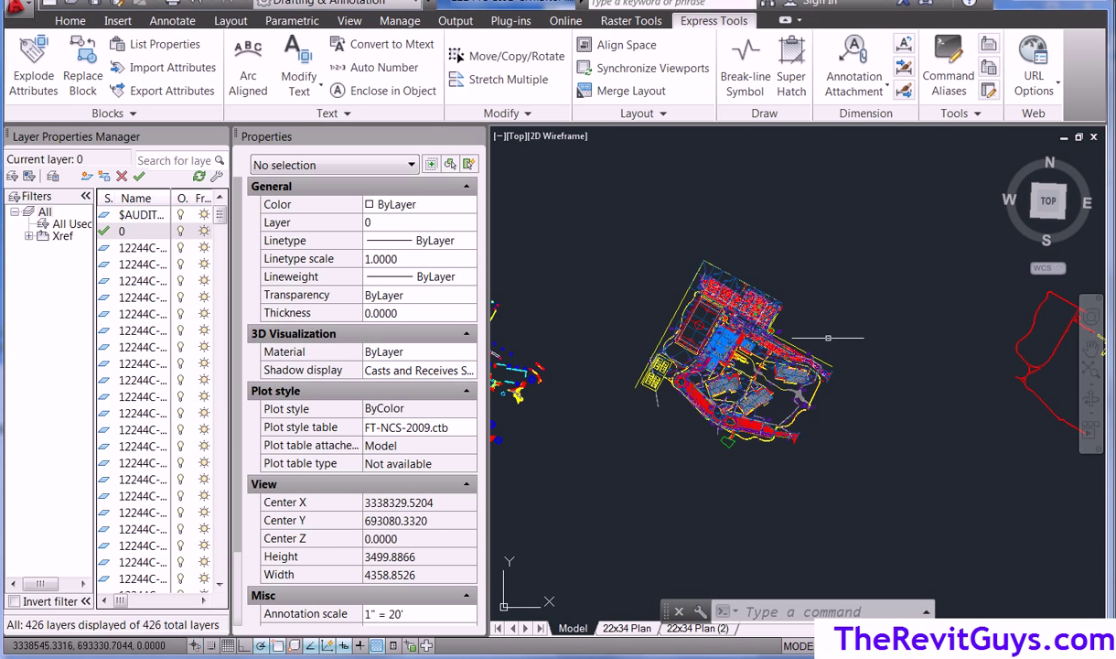
Examine the details of the site plan and the separate geometry on both sides of it.
scroll(739, 346, "up", 8)
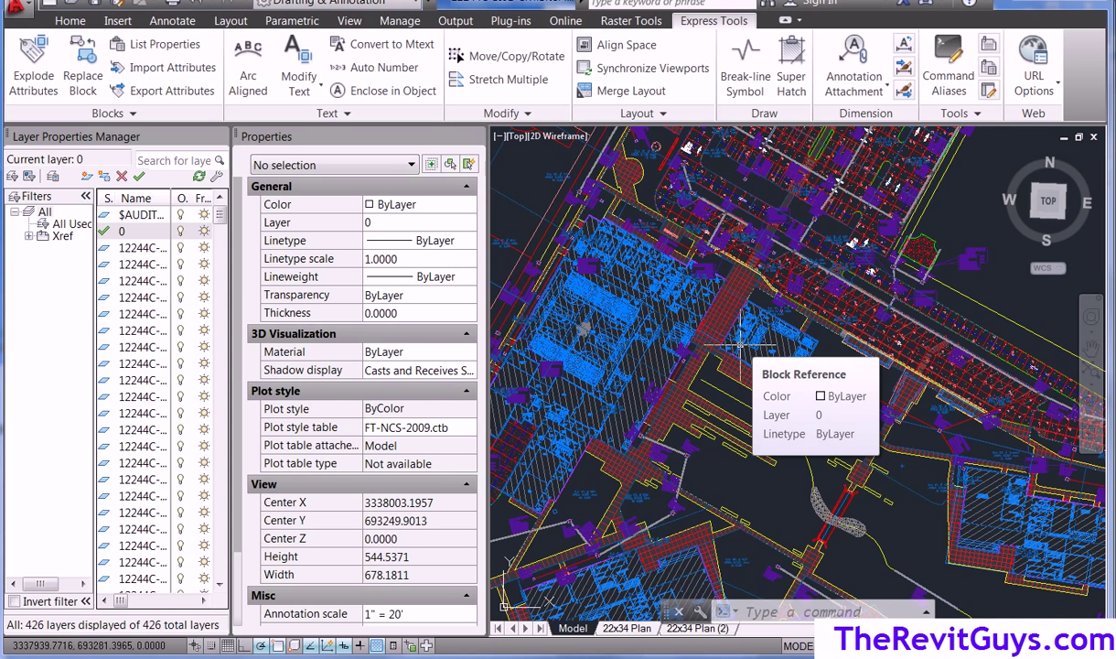
scroll(922, 428, "up", 10)
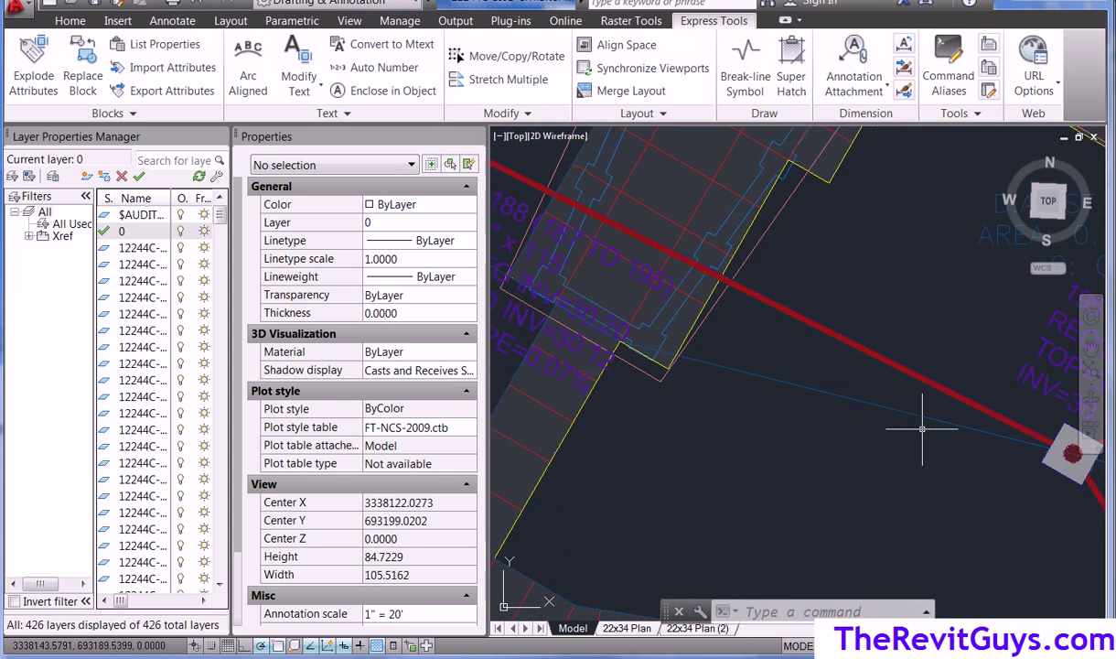
scroll(899, 398, "down", 2)
scroll(899, 398, "down", 6)
middle_click_drag(788, 456, 854, 384)
scroll(854, 384, "down", 6)
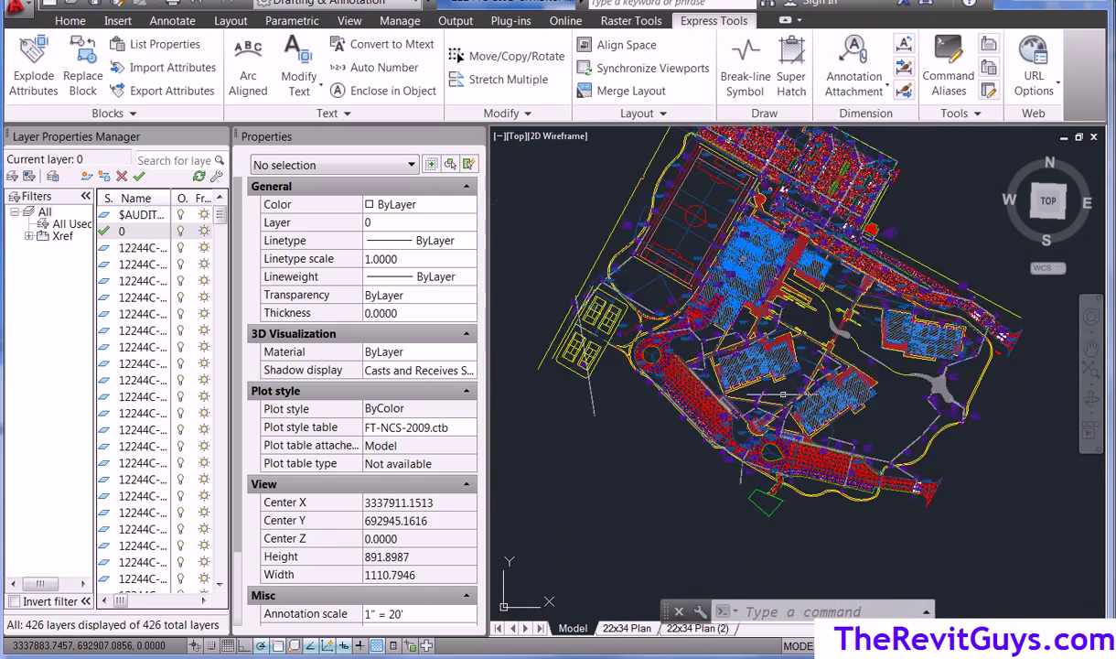
scroll(782, 389, "down", 6)
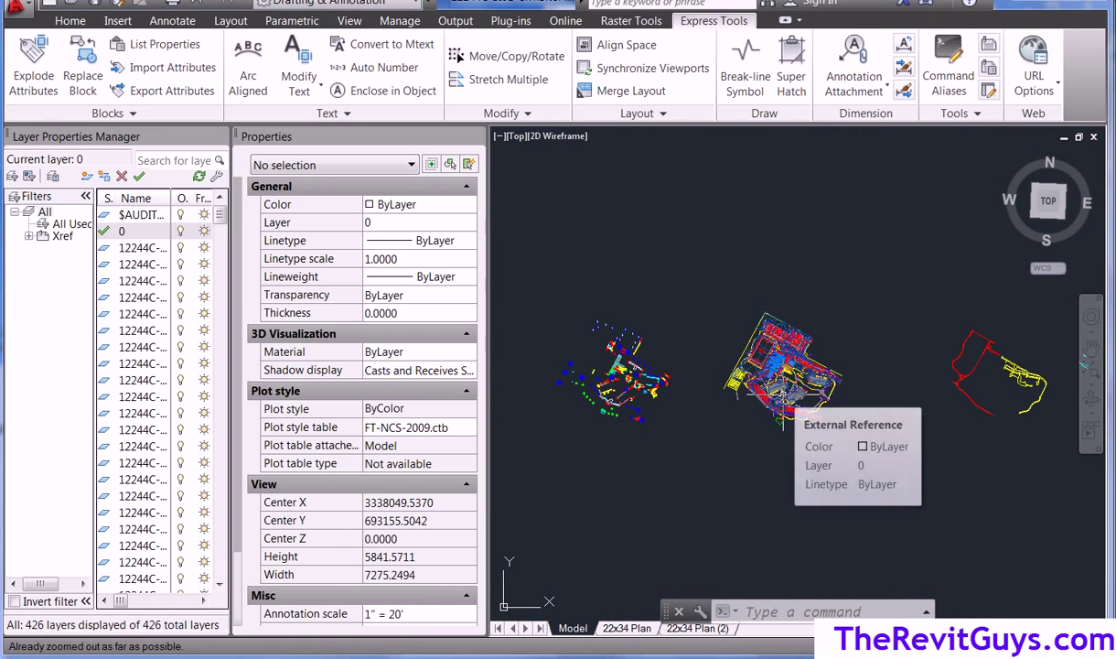
scroll(779, 418, "down", 1)
Zoom to the drawing extents to look for far-off objects, and return to the main site plan.
type("z")
key("Return")
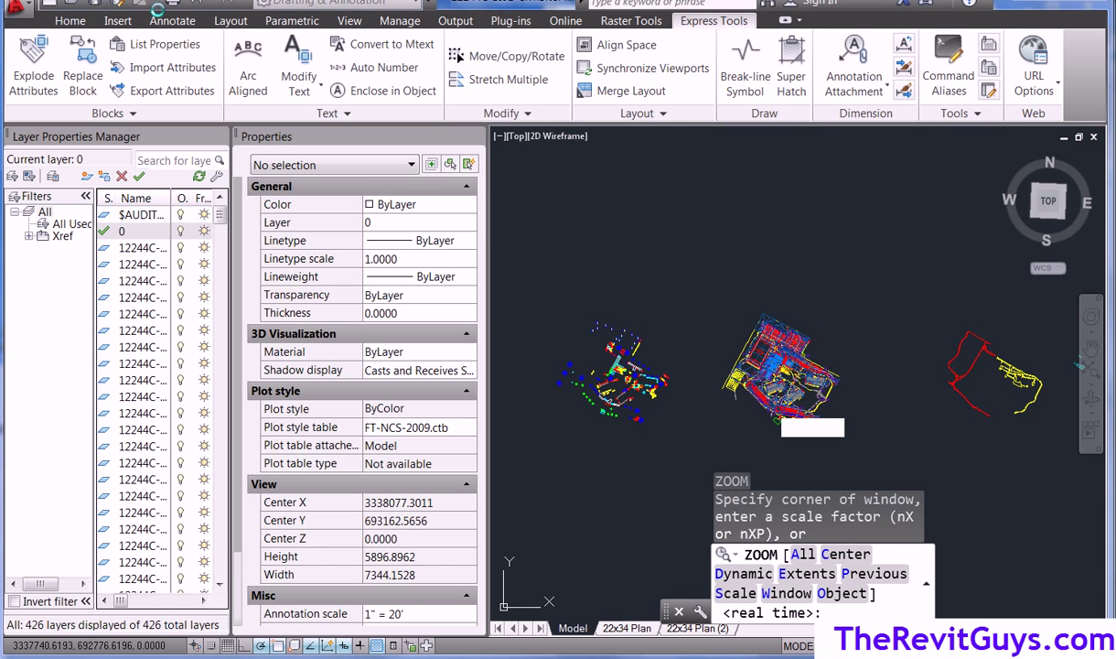
type("e")
key("Return")
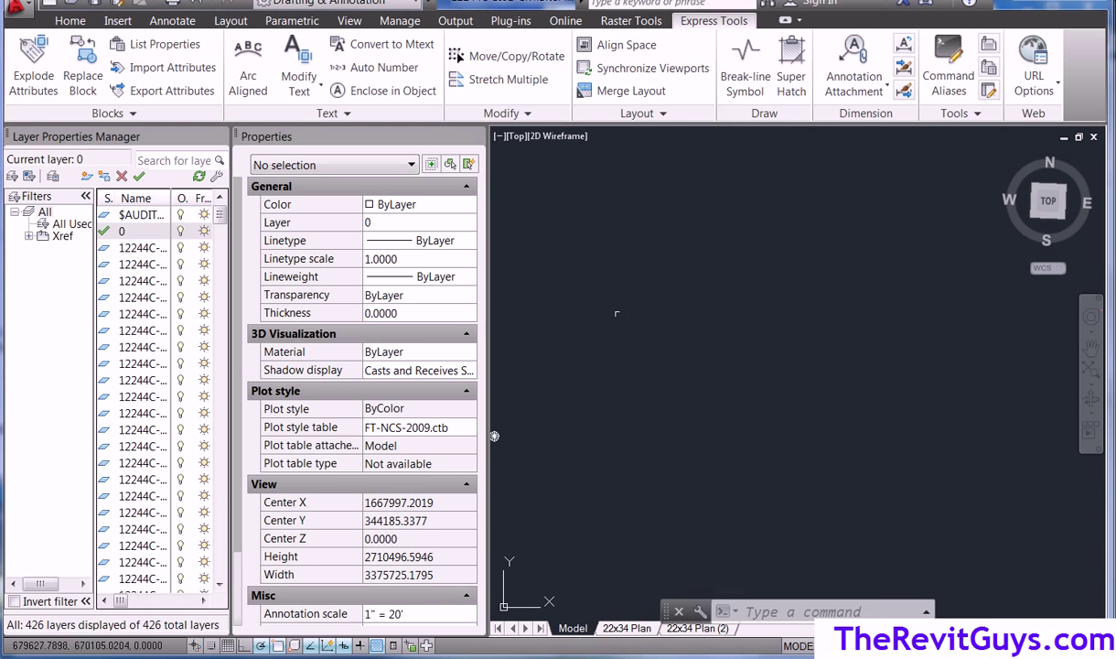
left_click(192, 11)
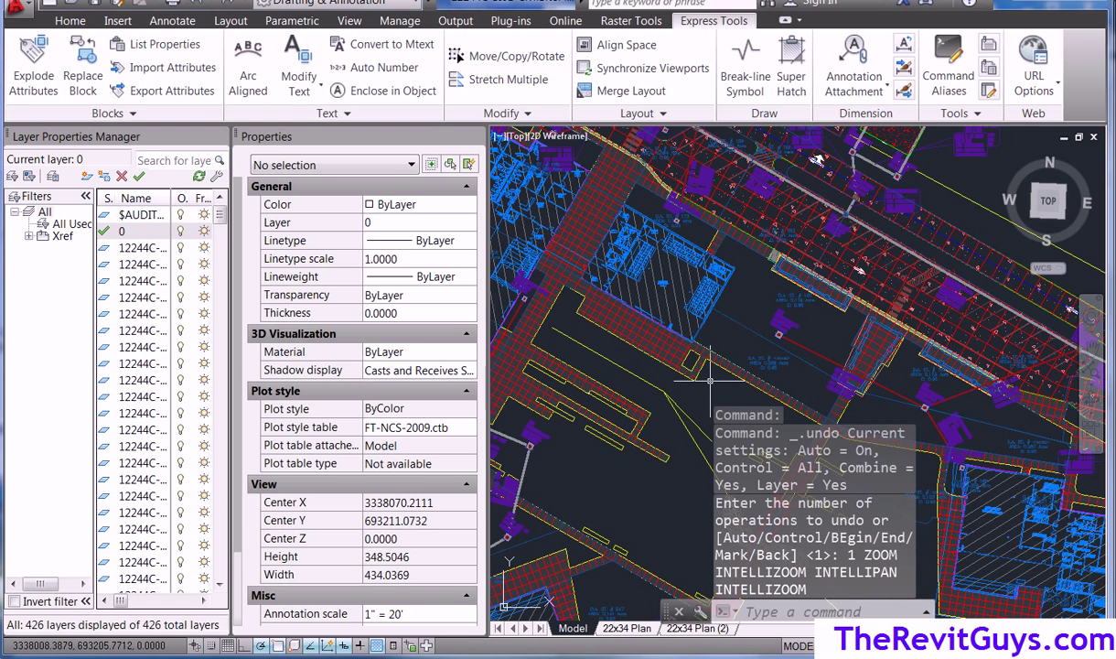
scroll(693, 364, "down", 6)
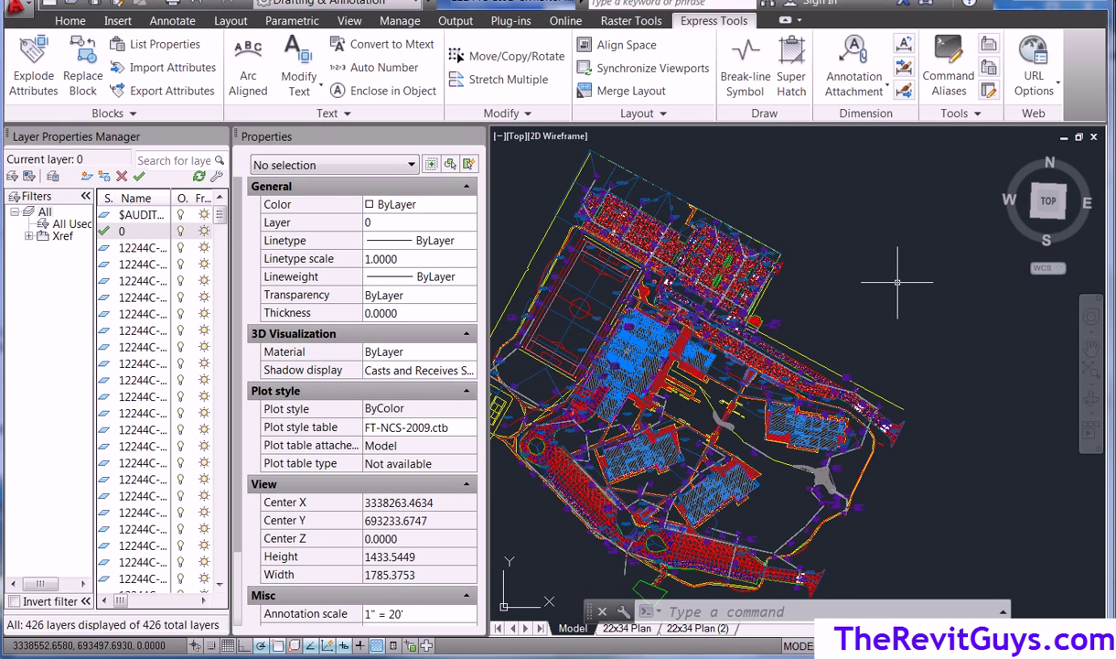
scroll(897, 281, "down", 3)
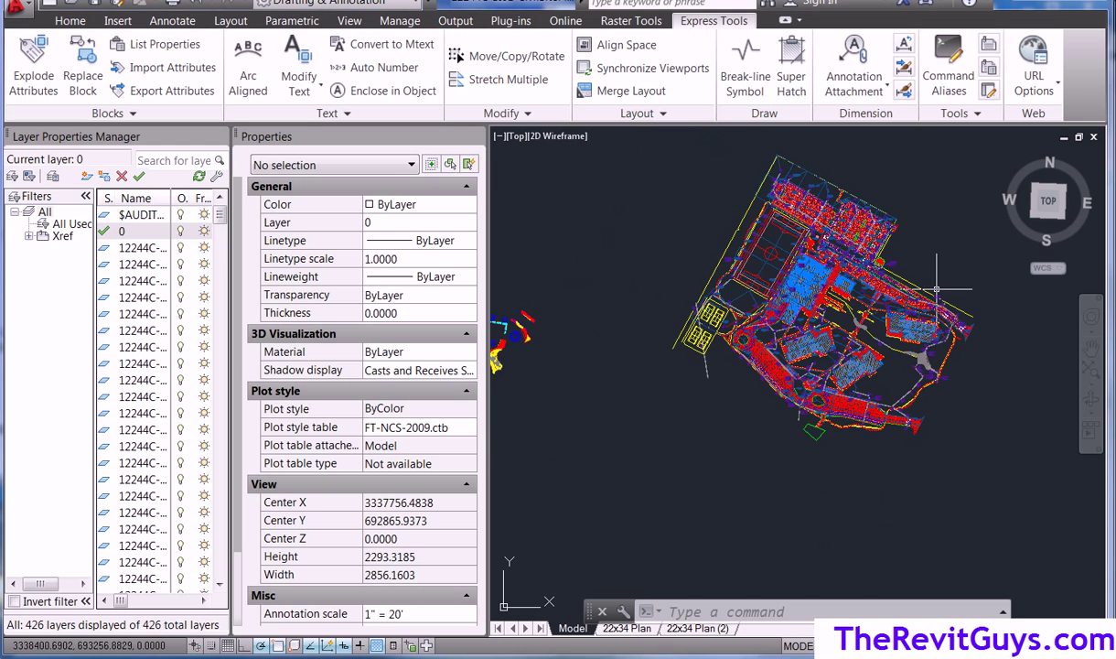
scroll(935, 289, "up", 3)
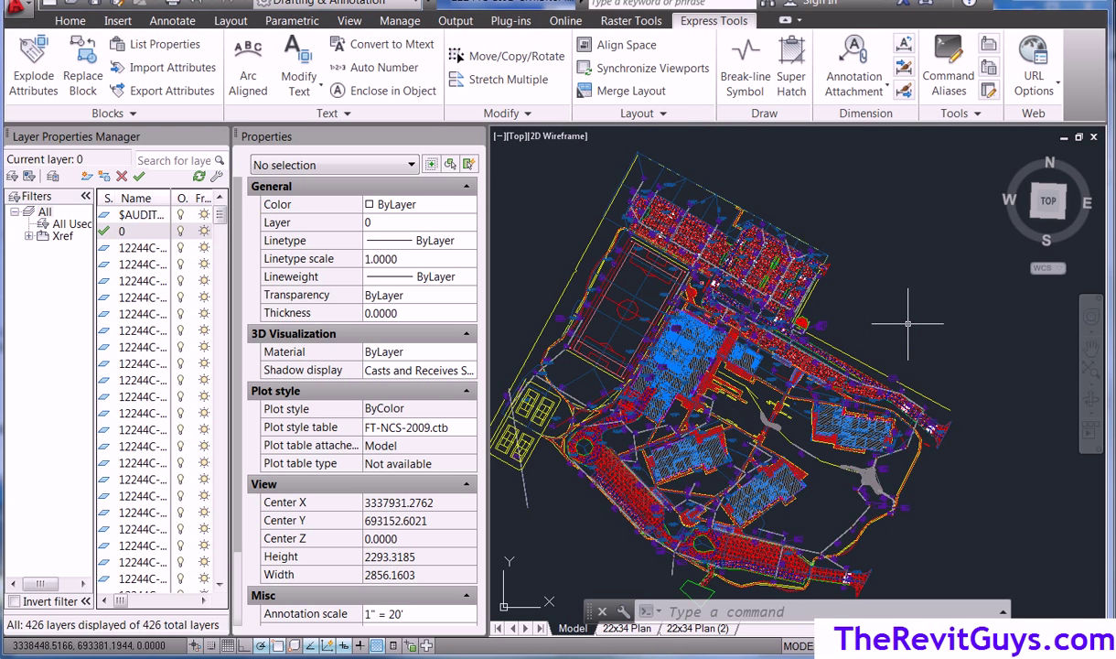
scroll(908, 322, "down", 3)
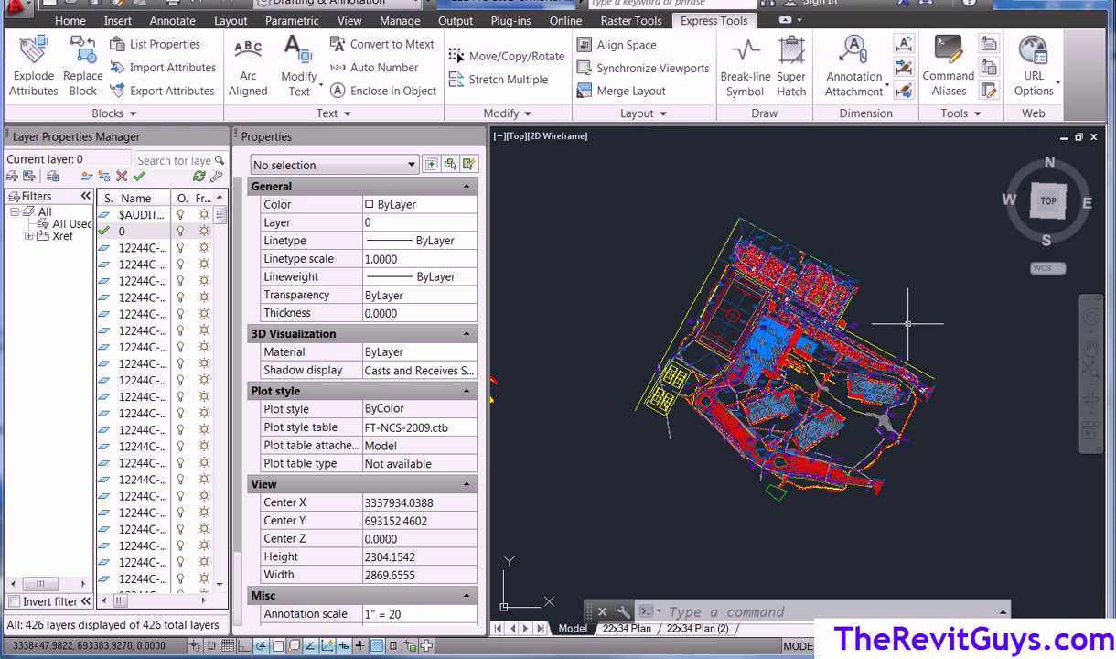
Erase all objects in model space except the central site plan, removing it from the all-objects selection with a window.
left_click(841, 610)
type("erase")
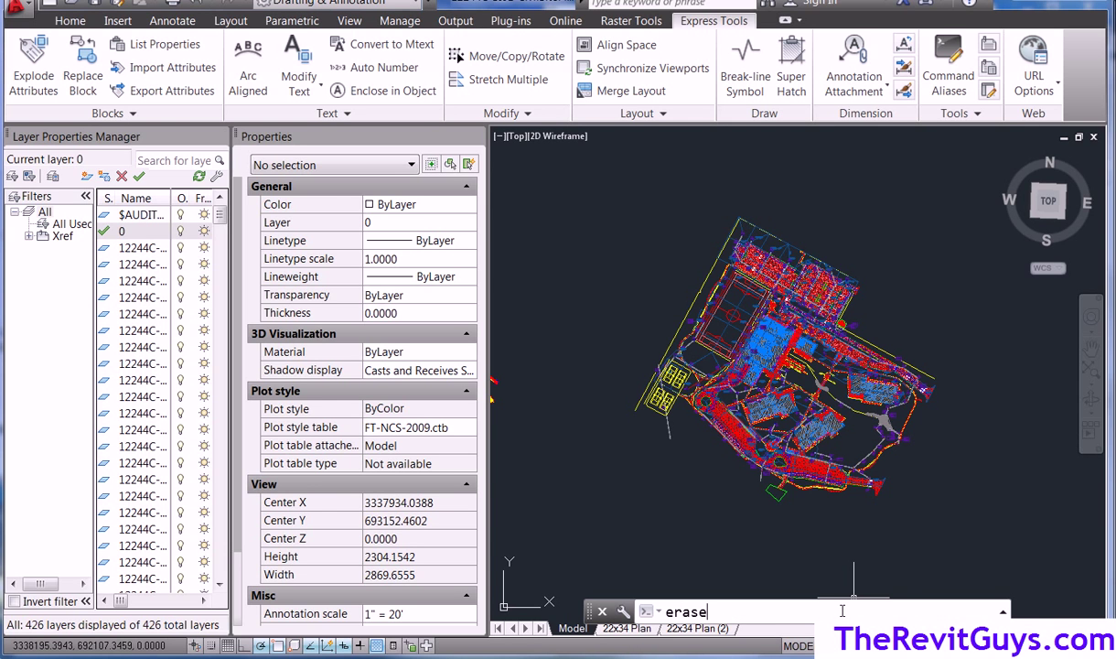
key("Return")
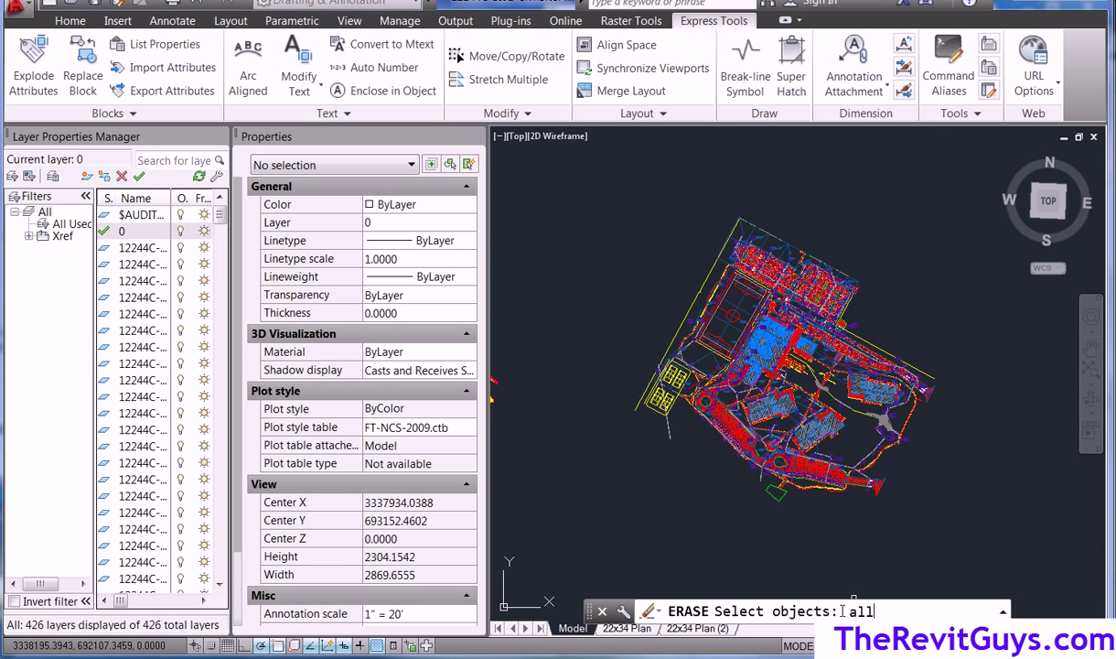
key("Return")
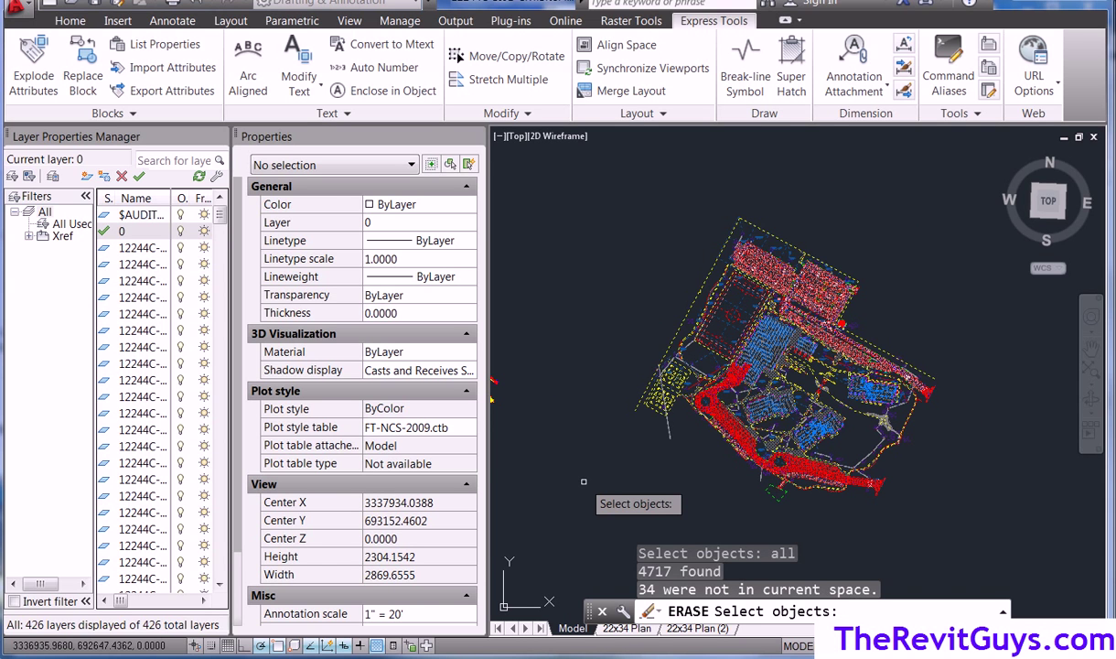
middle_click_drag(596, 467, 823, 477)
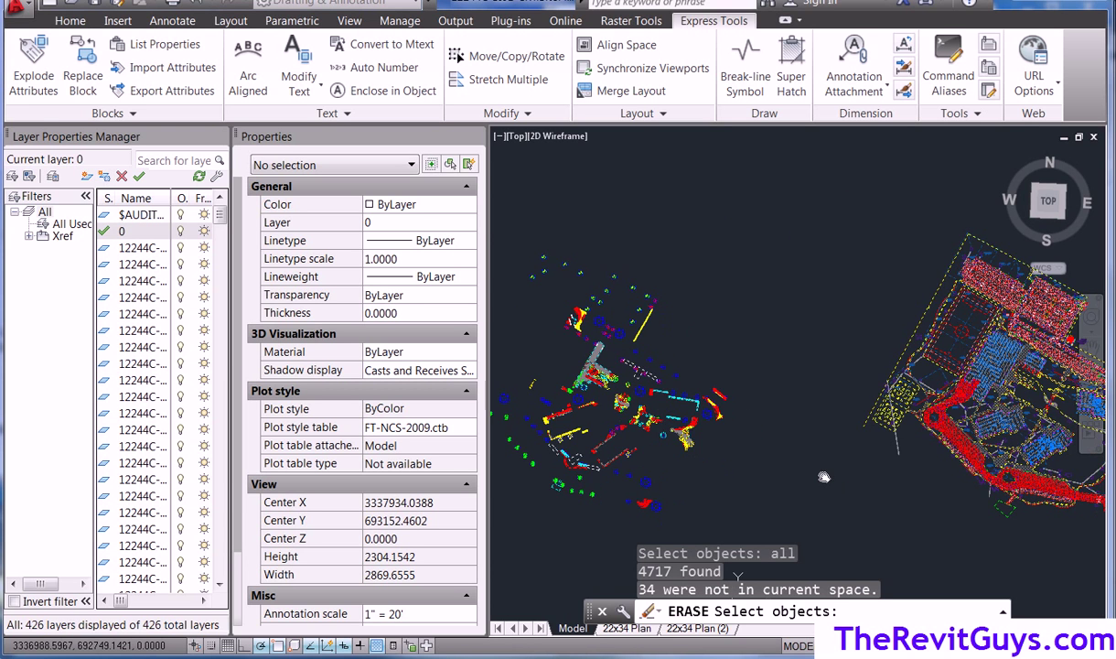
scroll(823, 476, "down", 5)
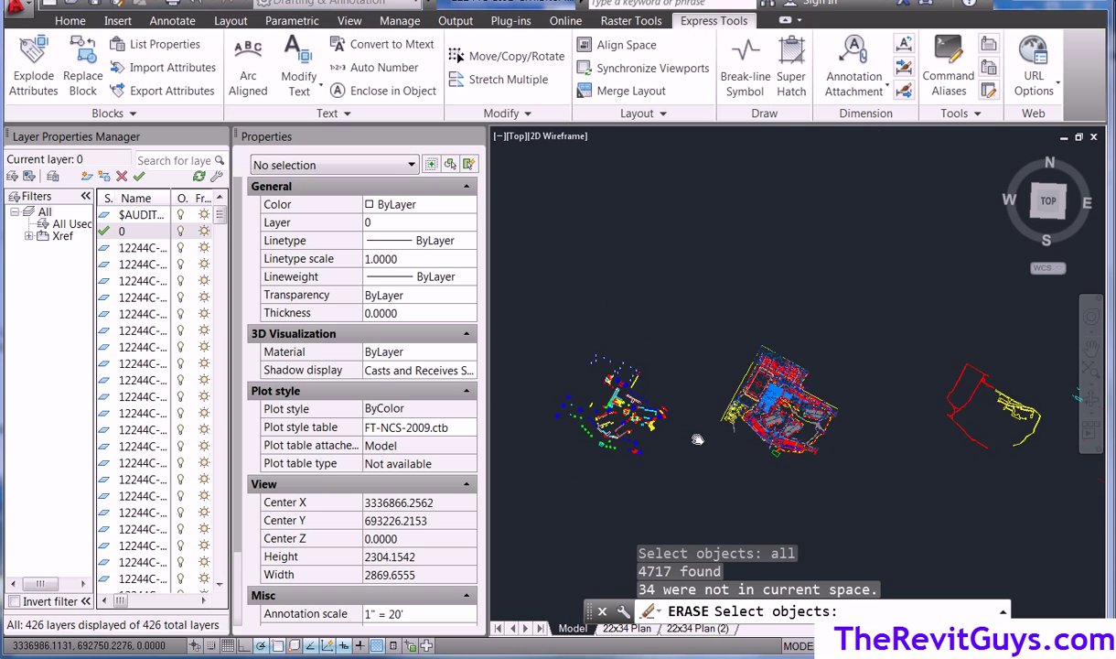
type("r")
key("Return")
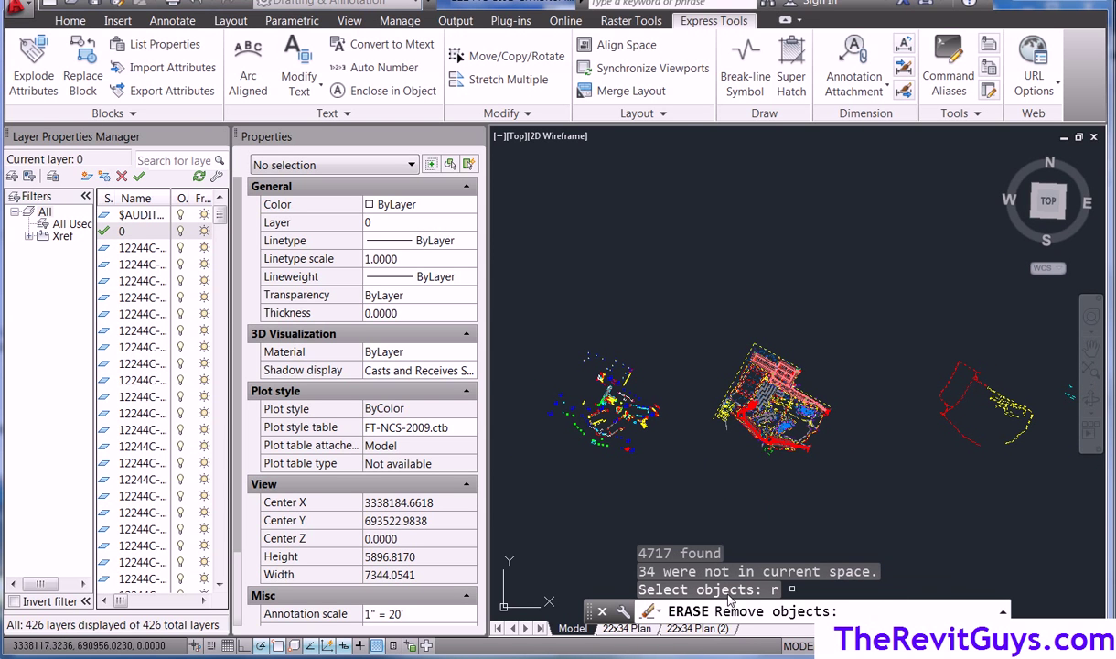
left_click(839, 475)
left_click(699, 322)
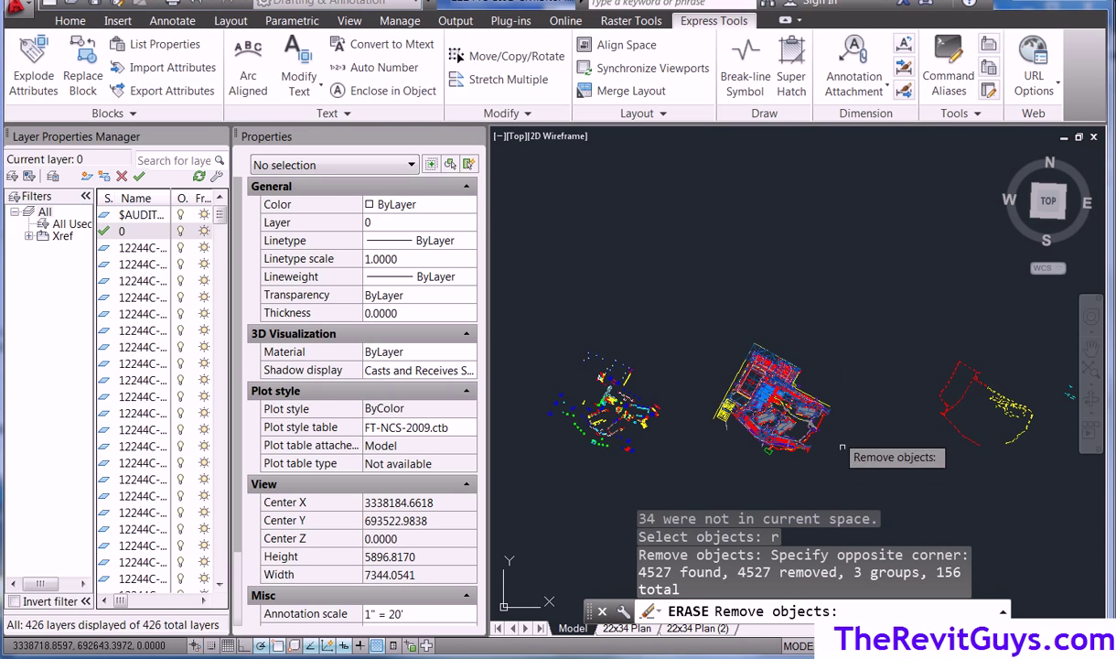
left_click(848, 476)
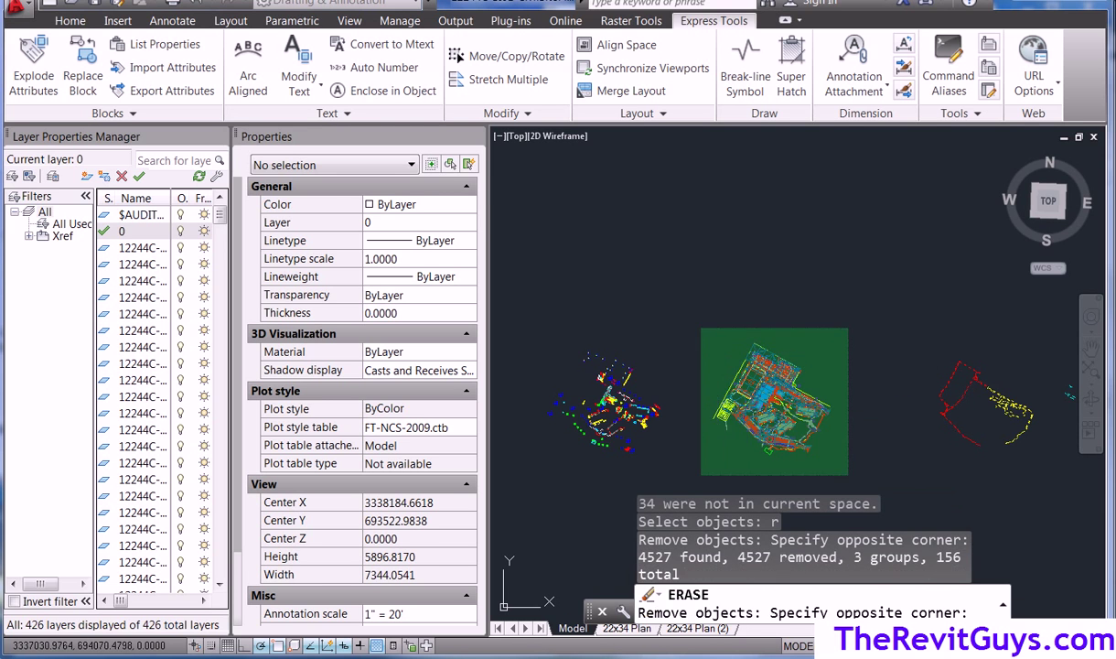
left_click(700, 327)
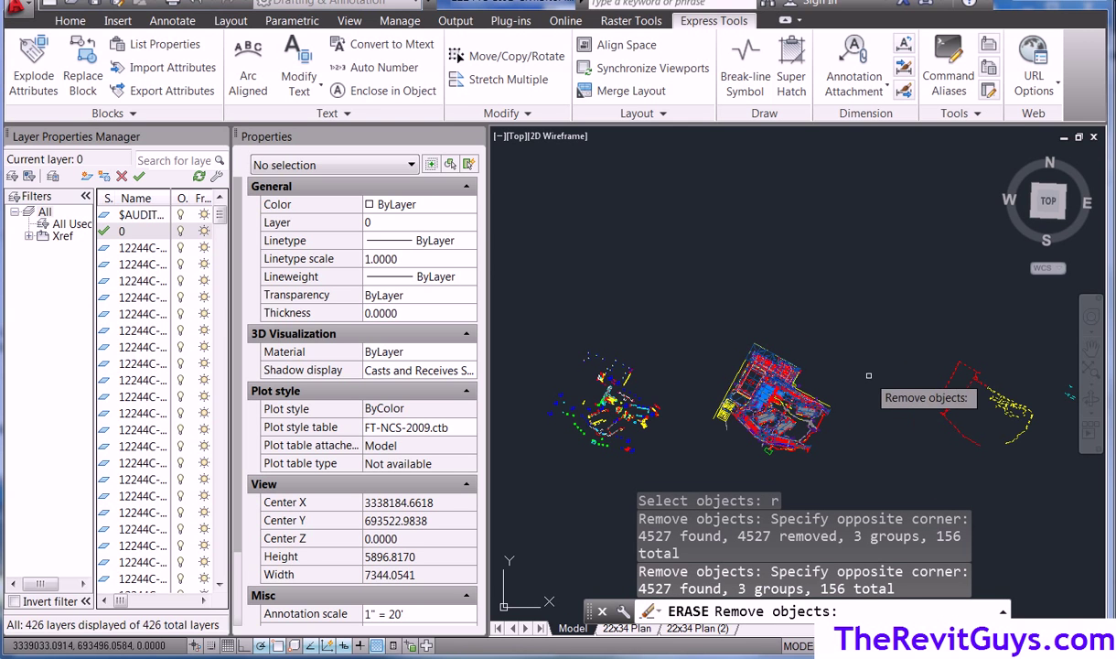
key("Return")
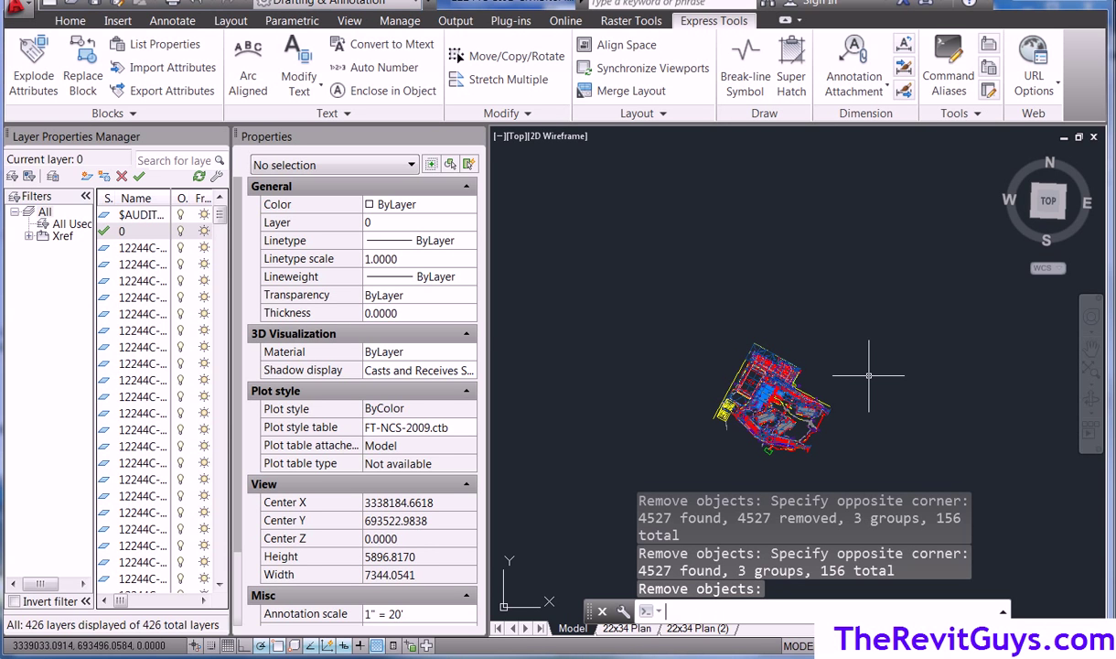
Zoom to the drawing extents and inspect the far-off object near the origin by selecting it, leaving it deselected at the end.
left_click(868, 375)
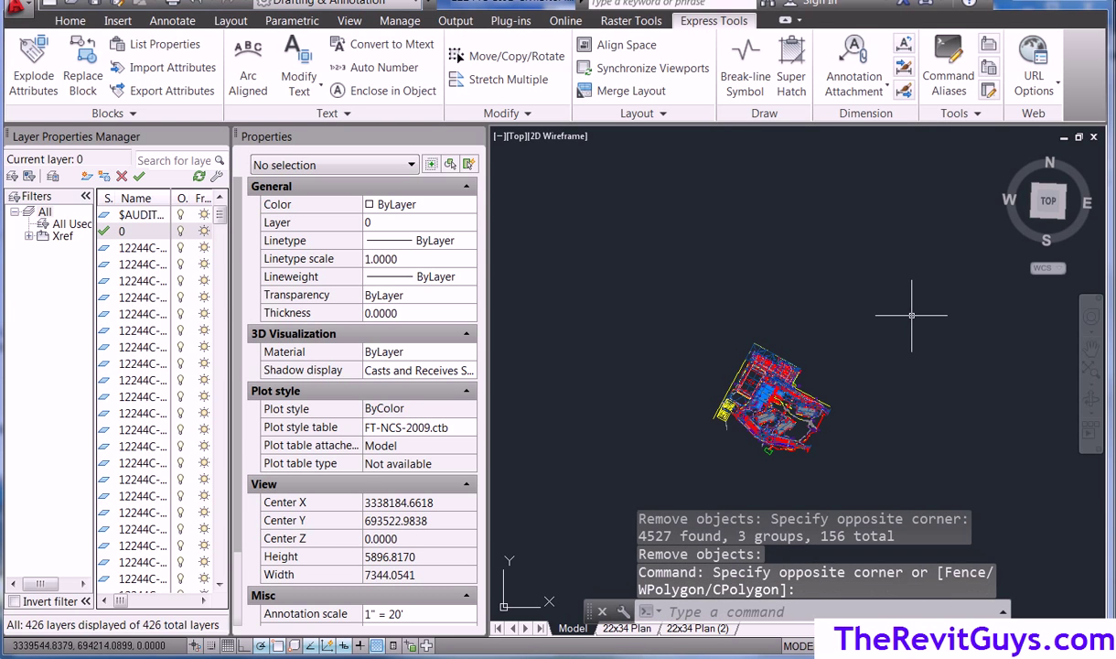
type("z")
key("Return")
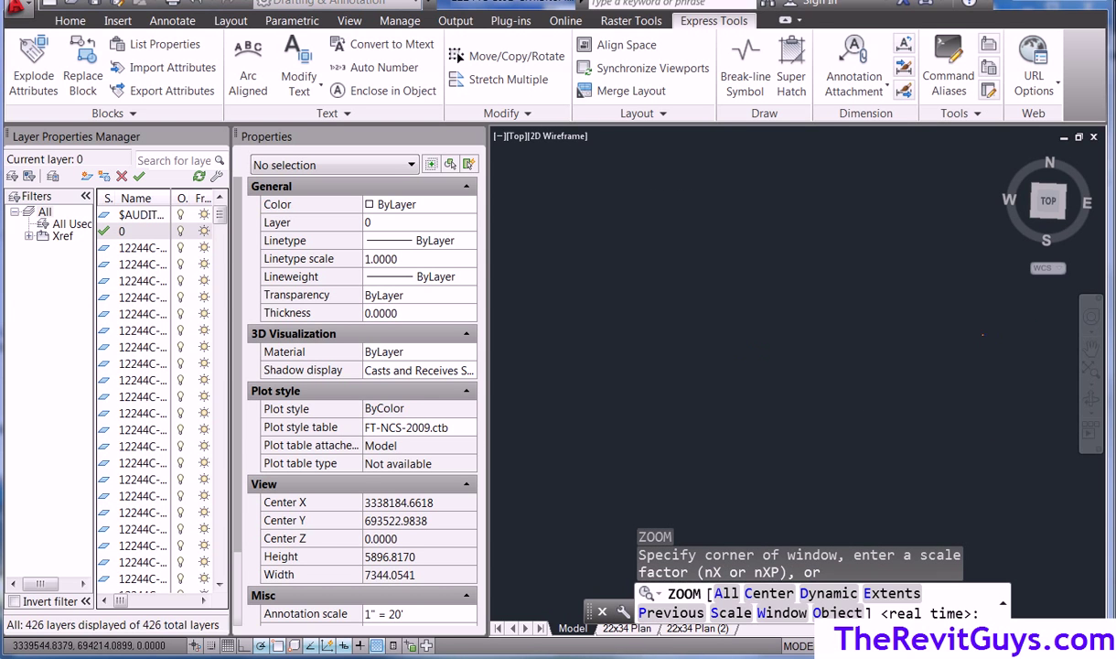
type("e")
key("Return")
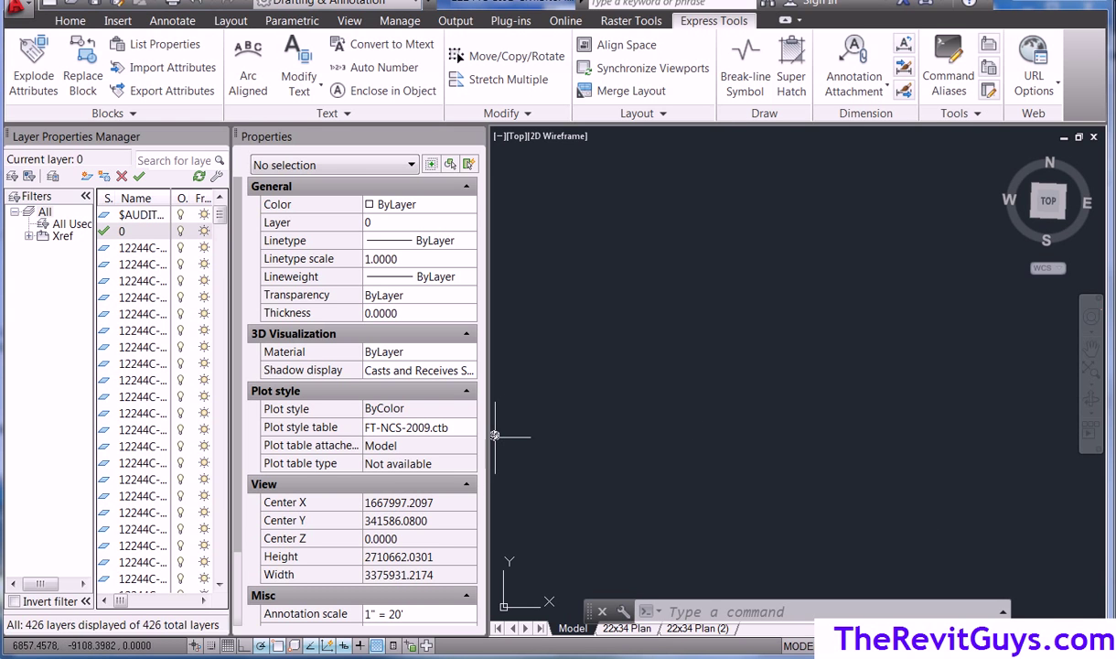
left_click(494, 436)
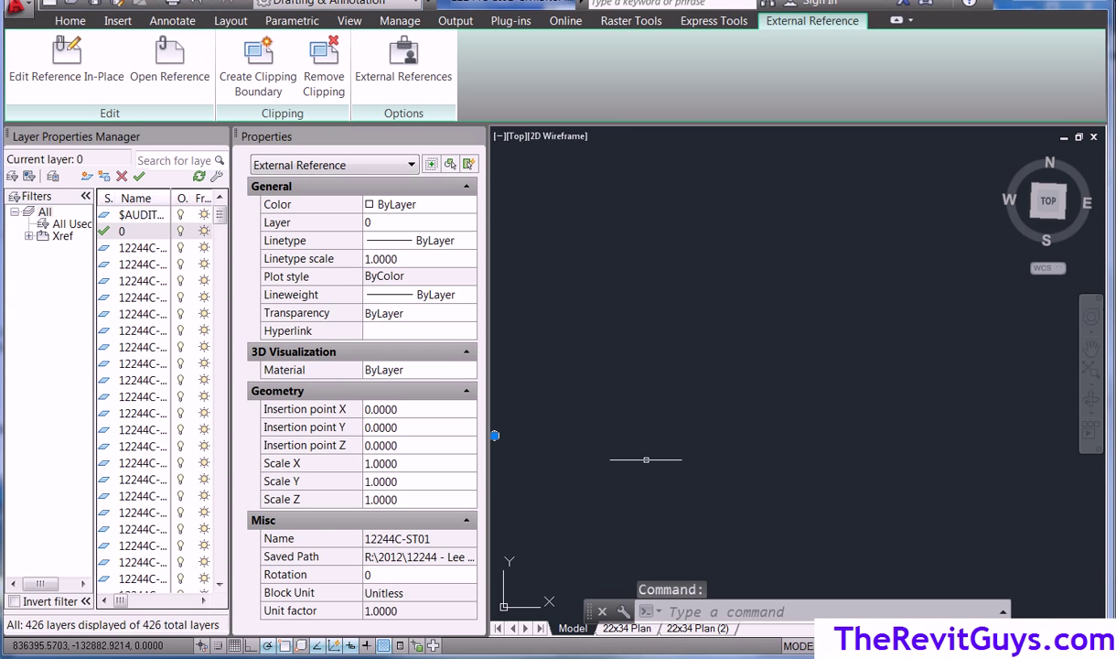
key("Escape")
scroll(736, 432, "down", 5)
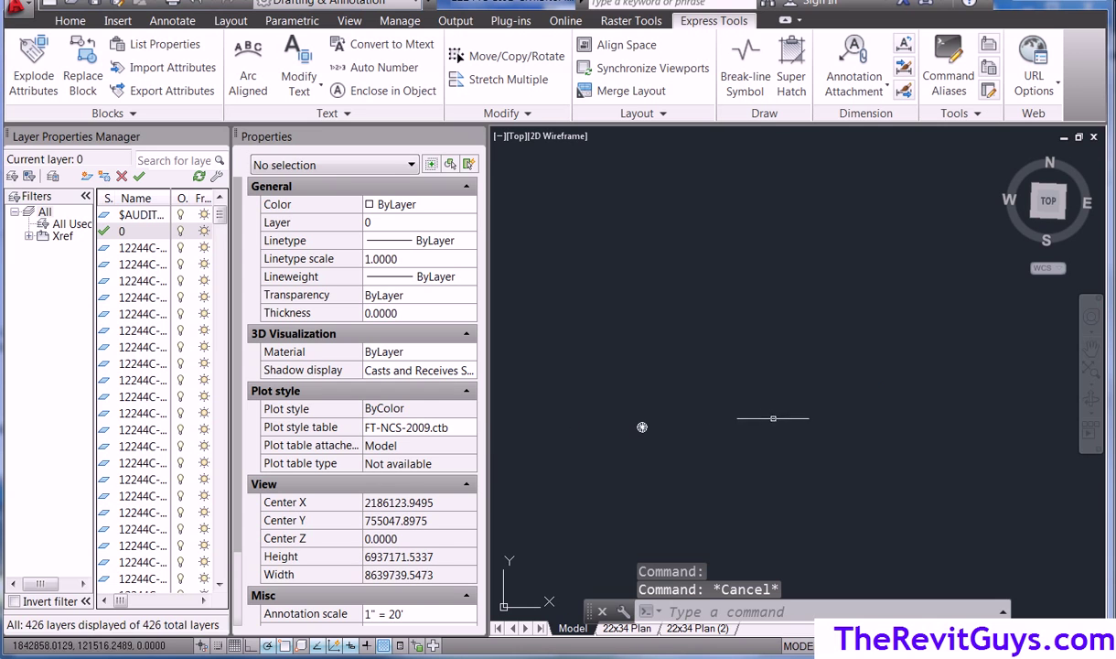
scroll(686, 420, "down", 3)
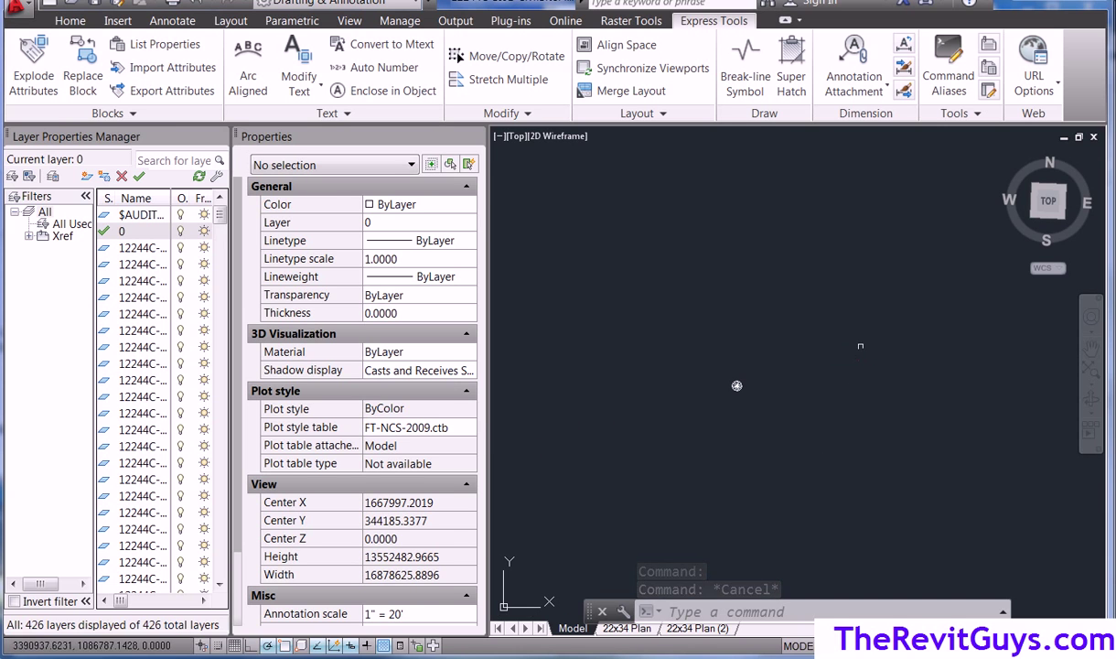
type("er")
key("Return")
type("all")
key("Return")
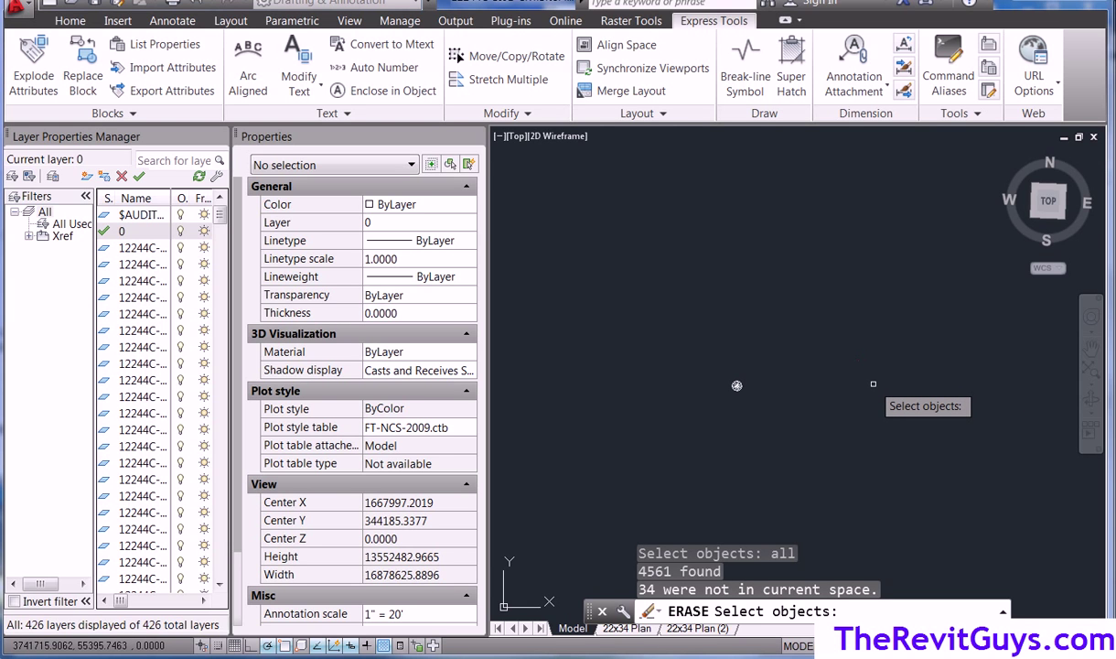
type("r")
key("Return")
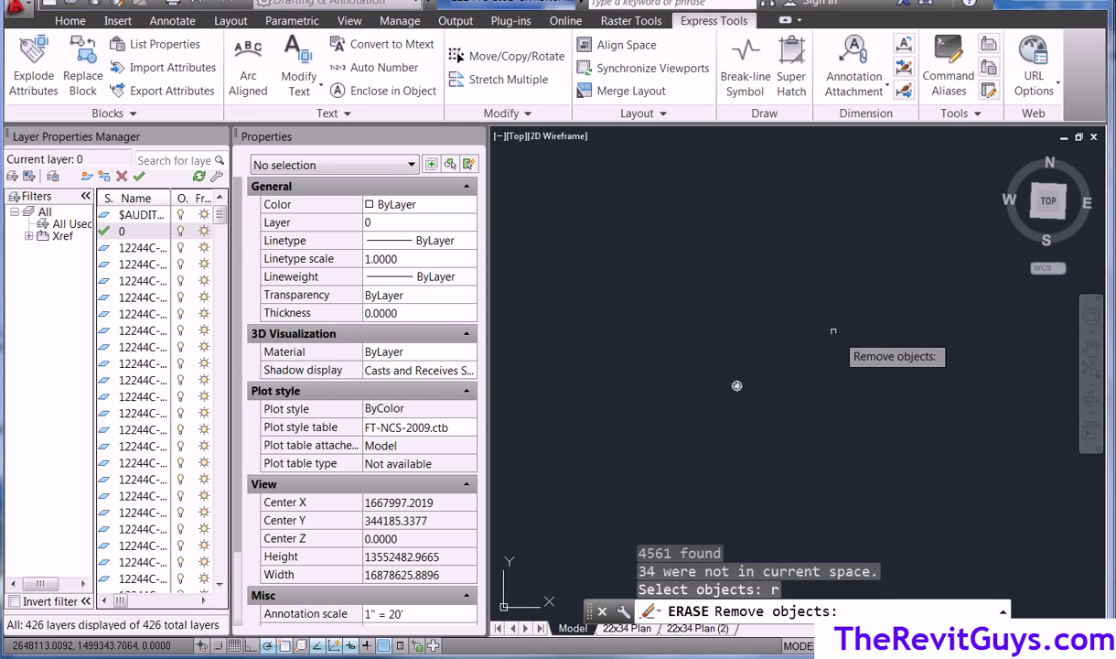
left_click(833, 325)
left_click(892, 403)
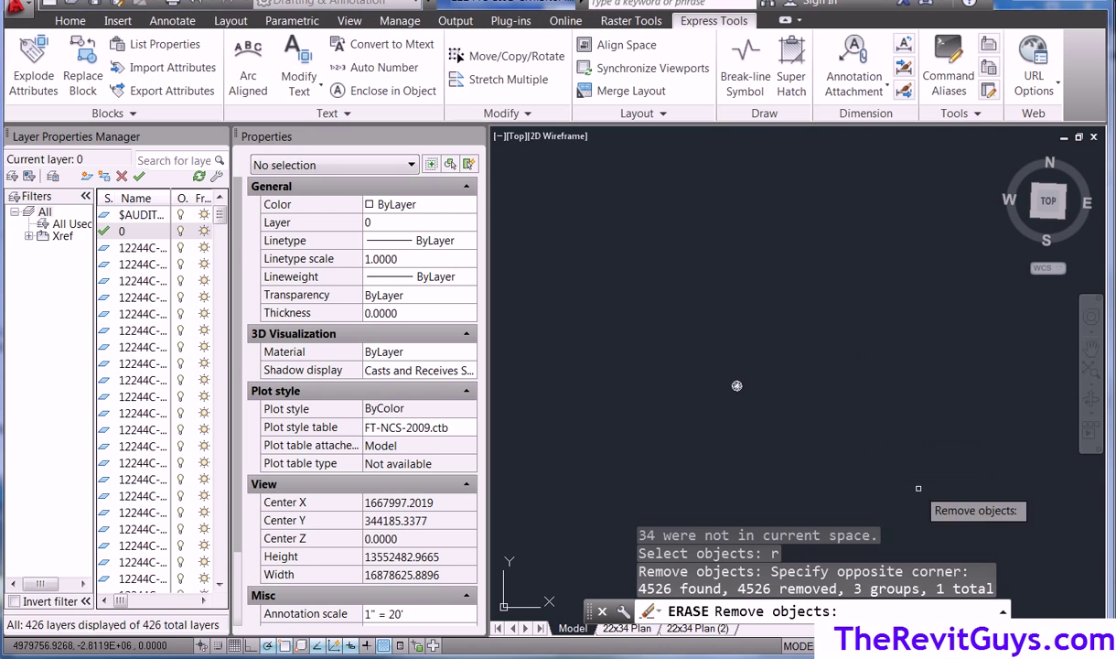
key("Escape")
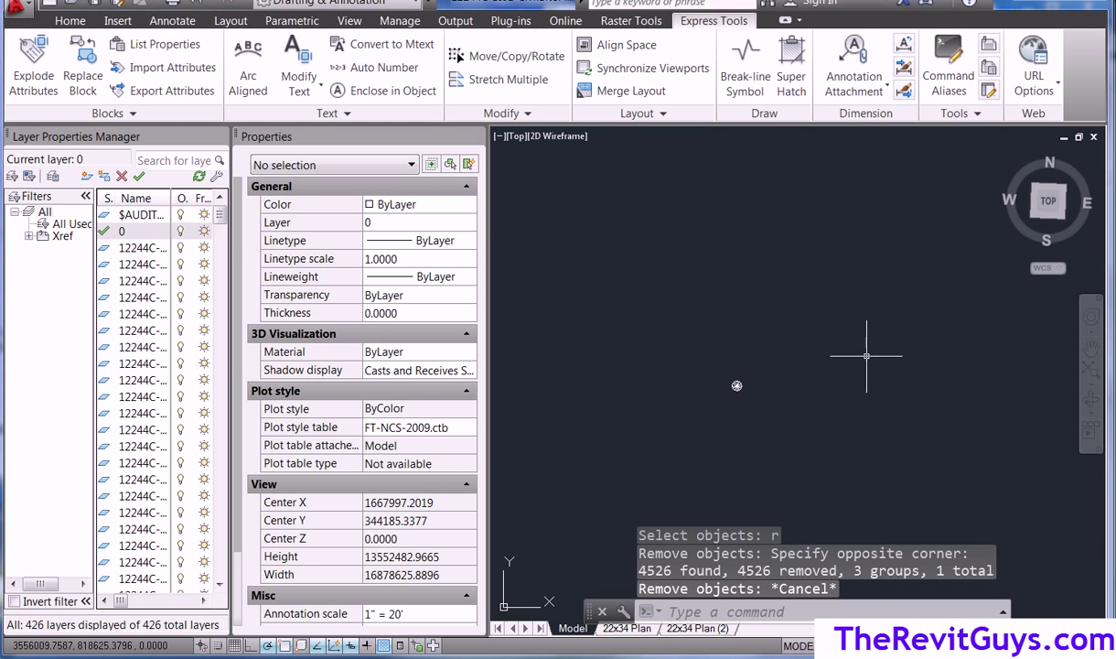
Examine the main site plan together with the separate blue geometry beside it.
scroll(862, 367, "down", 2)
scroll(842, 321, "up", 20)
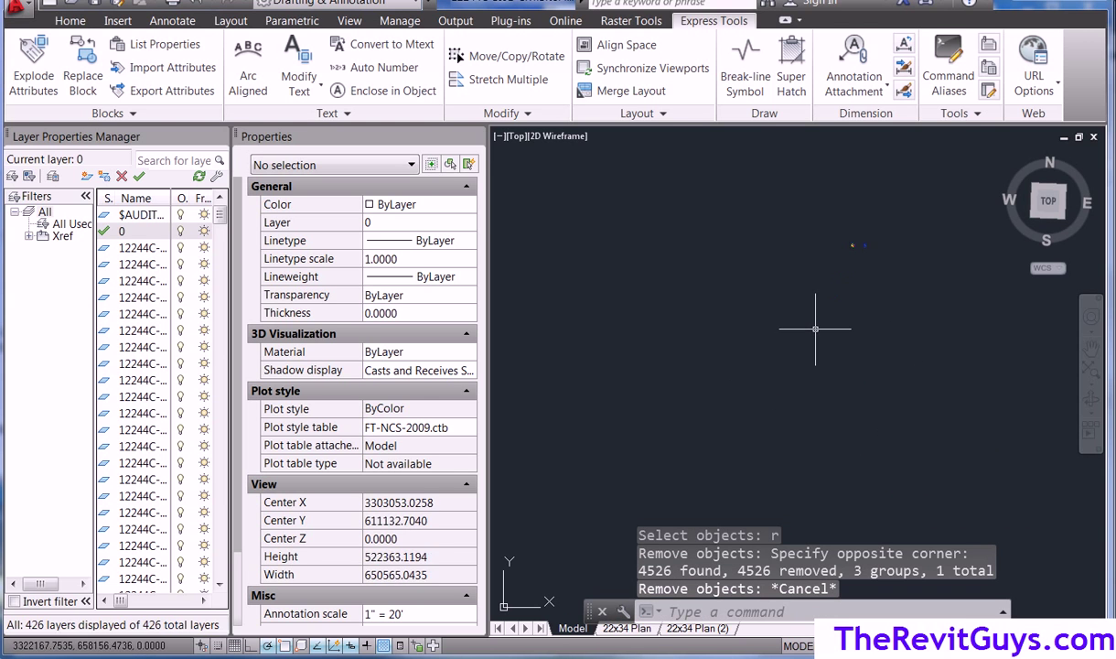
scroll(777, 384, "up", 12)
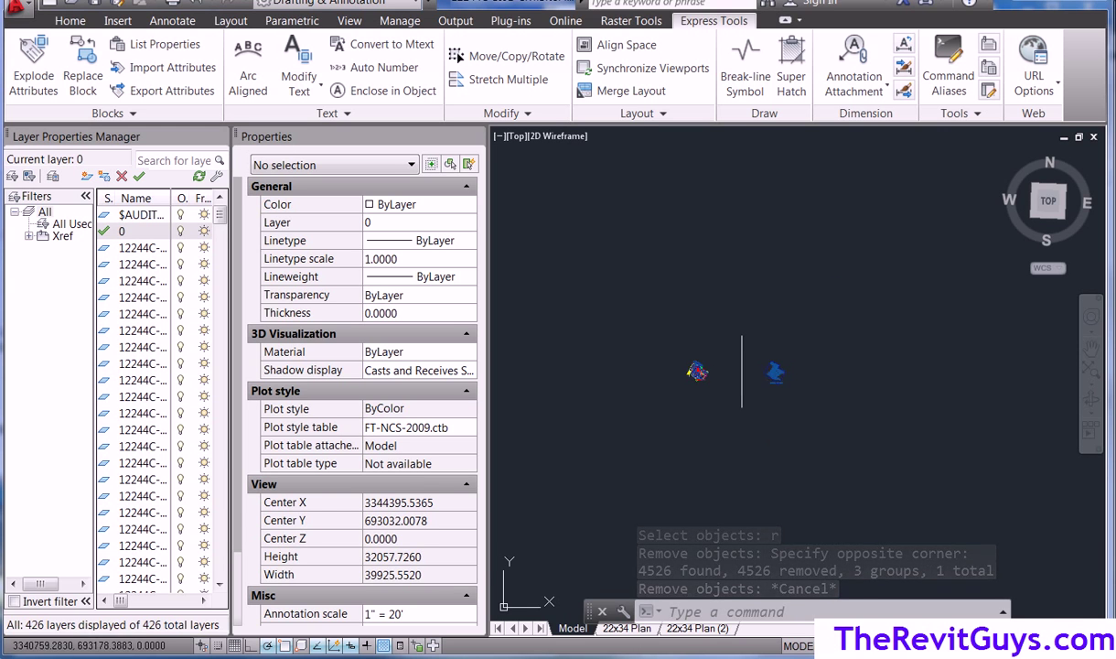
scroll(805, 402, "down", 5)
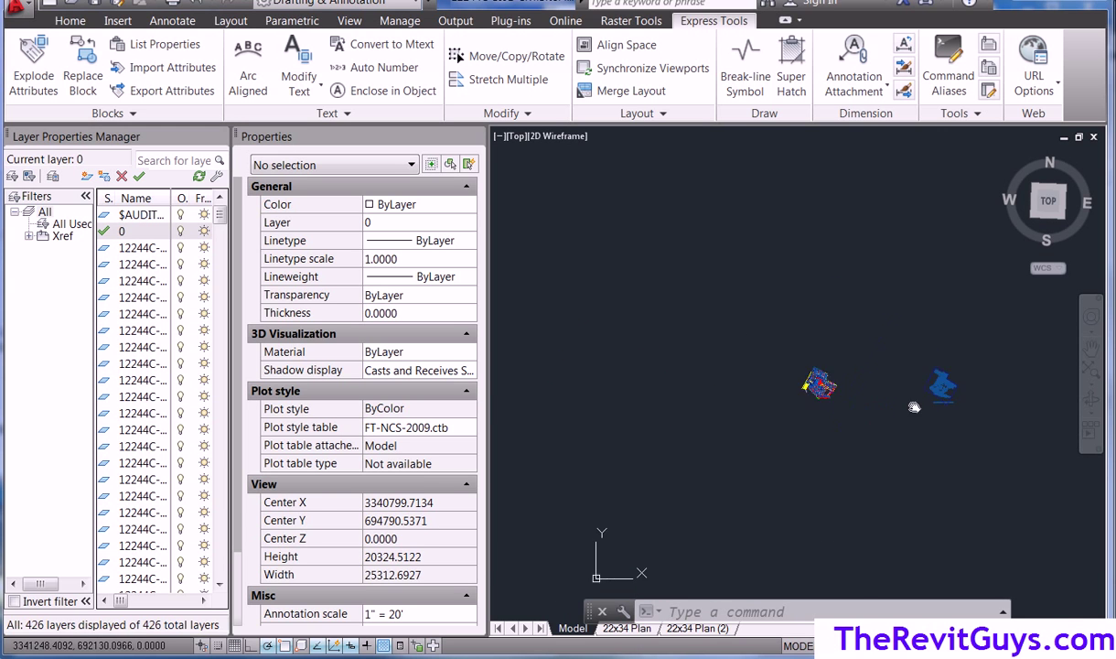
scroll(849, 436, "up", 1)
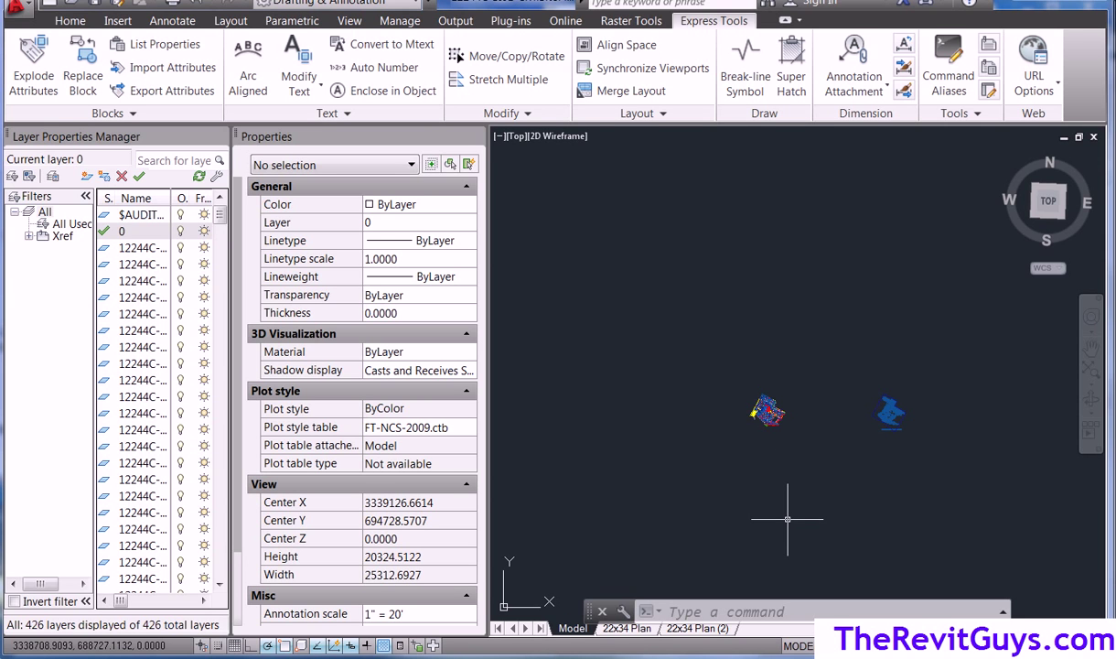
type("er")
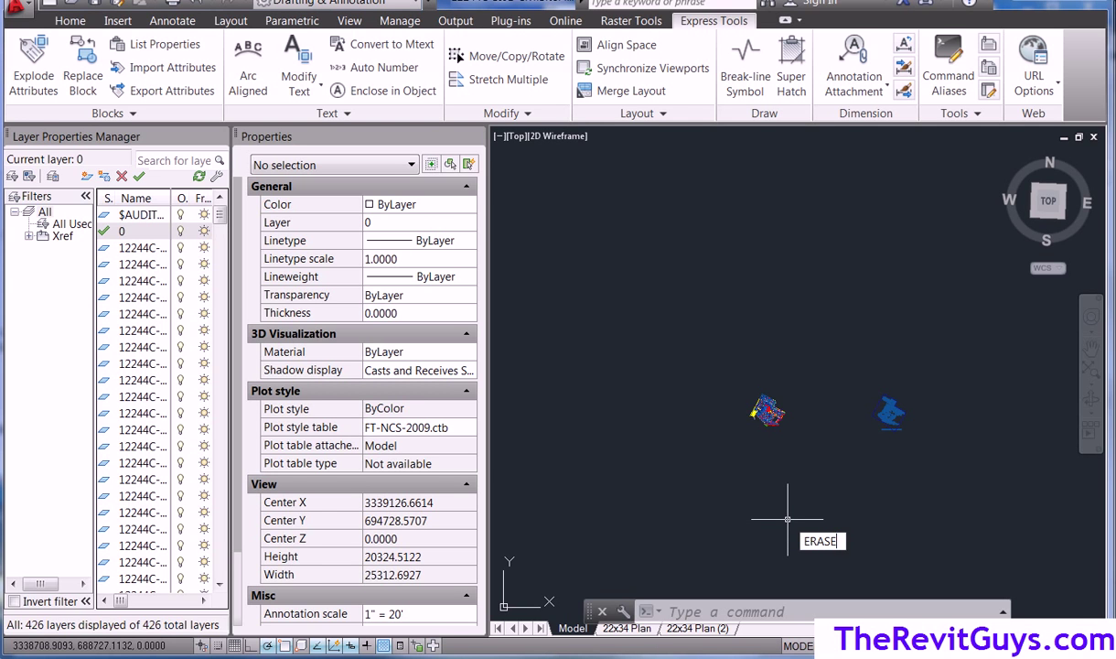
type("ase")
key("Return")
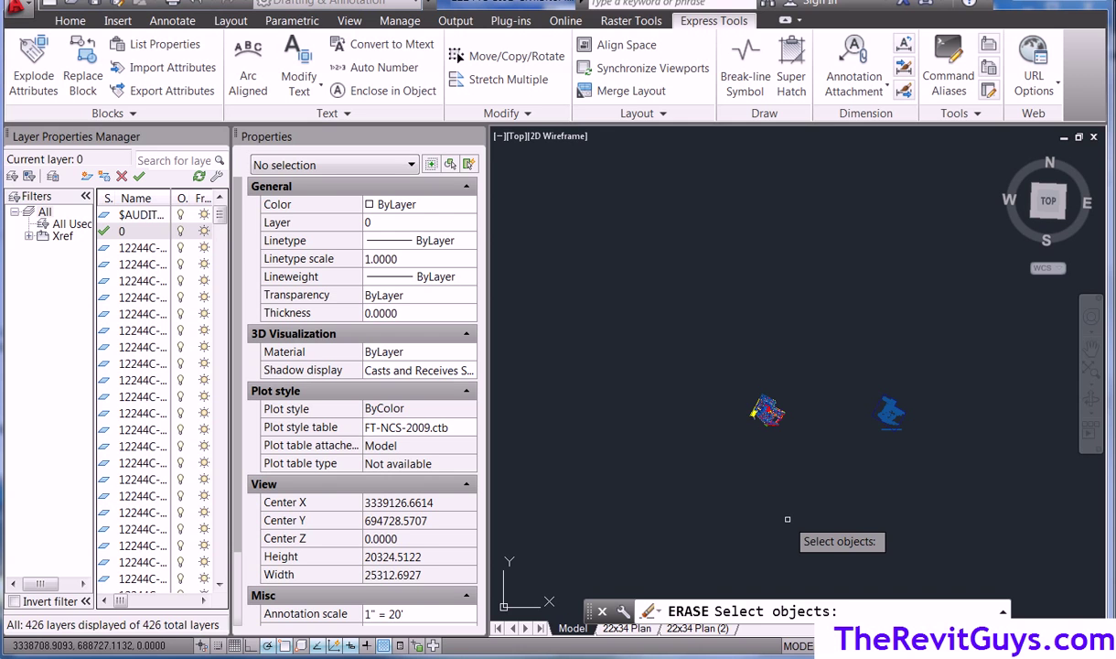
left_click(732, 370)
left_click(819, 465)
key("Escape")
key("Escape")
Erase the separate blue reference geometry by selecting all objects and removing the main site plan from the selection with a window.
type("era")
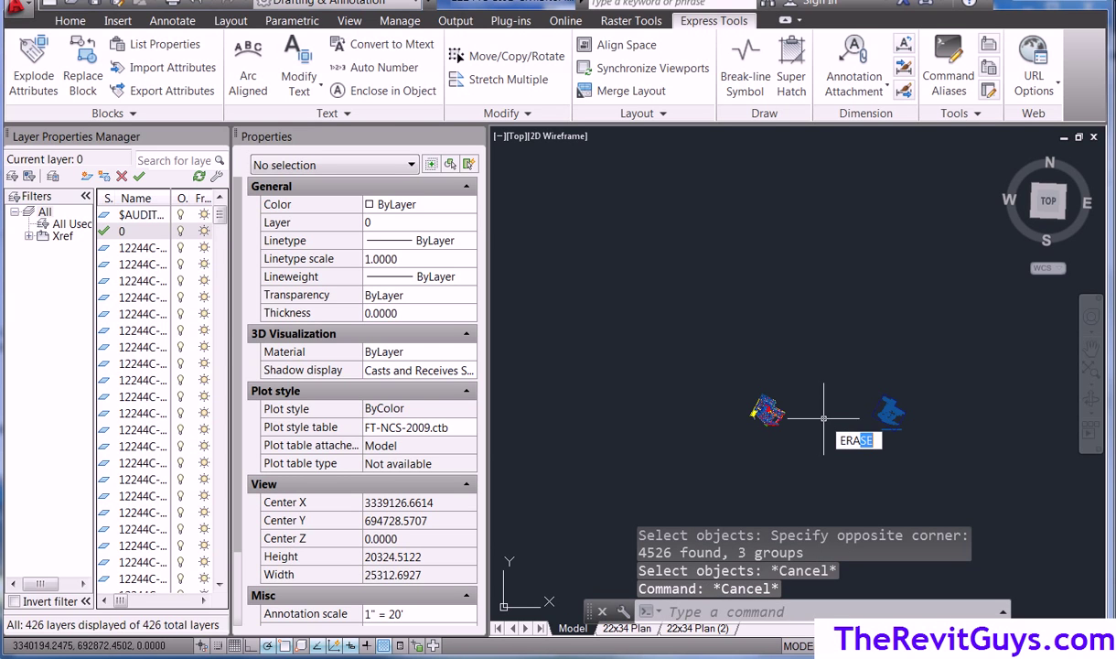
key("Return")
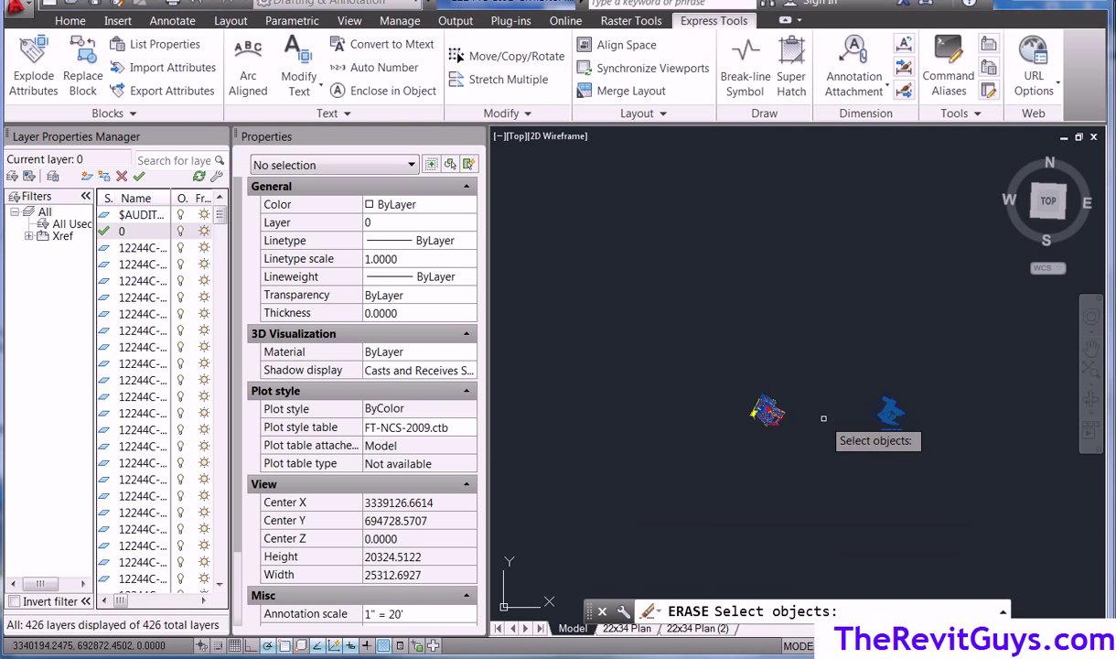
type("all")
key("Return")
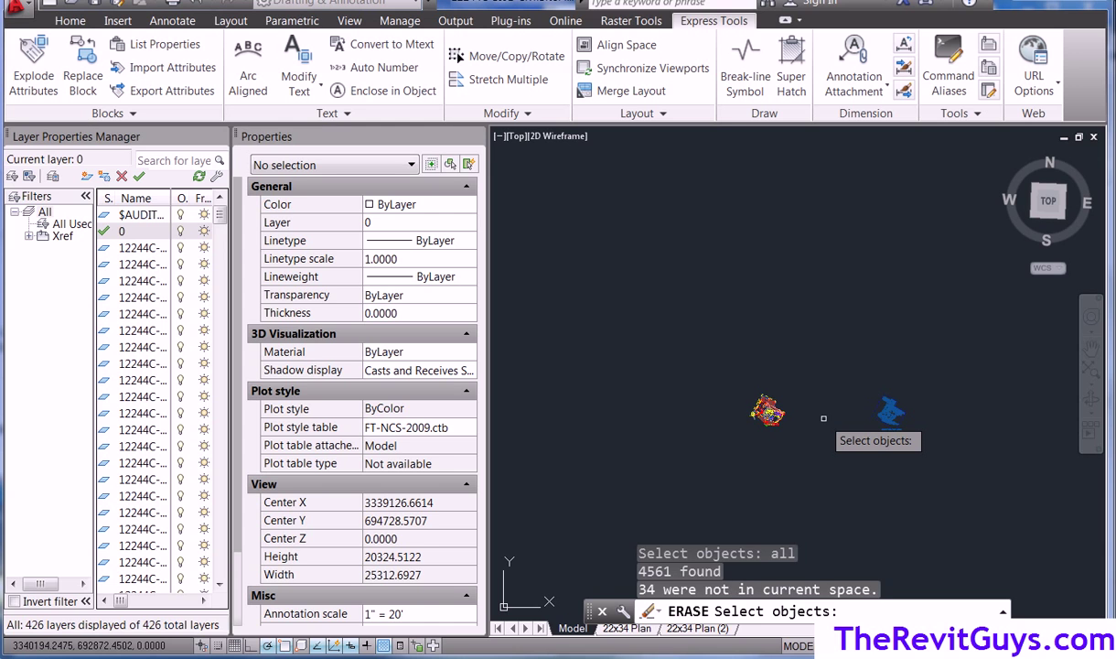
type("r")
key("Return")
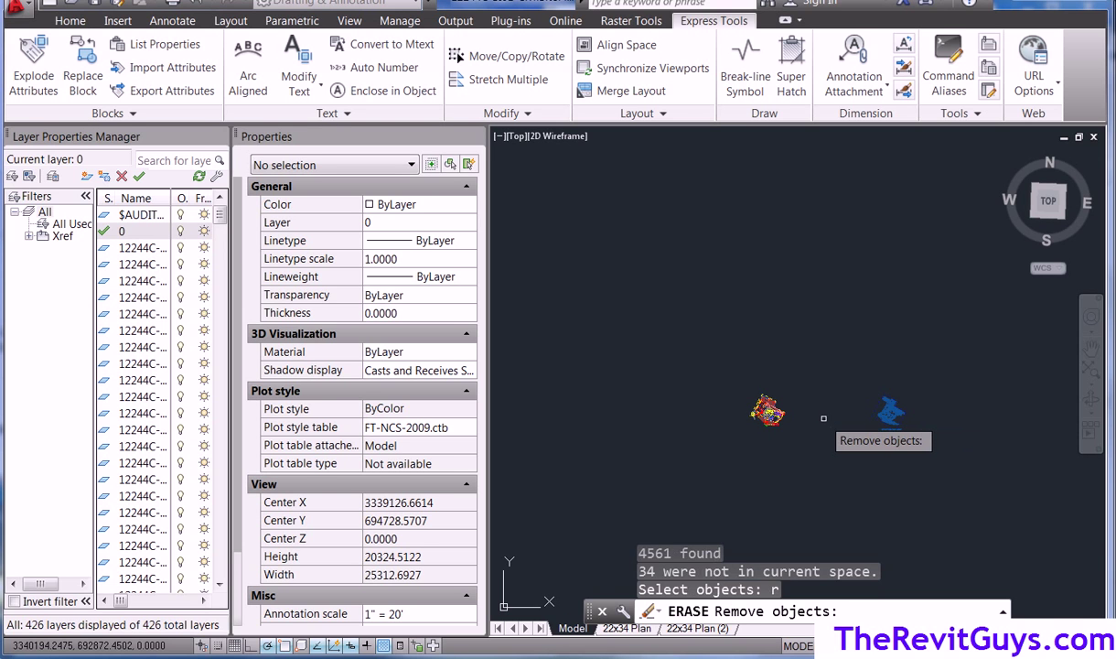
left_click(695, 357)
left_click(801, 454)
key("Return")
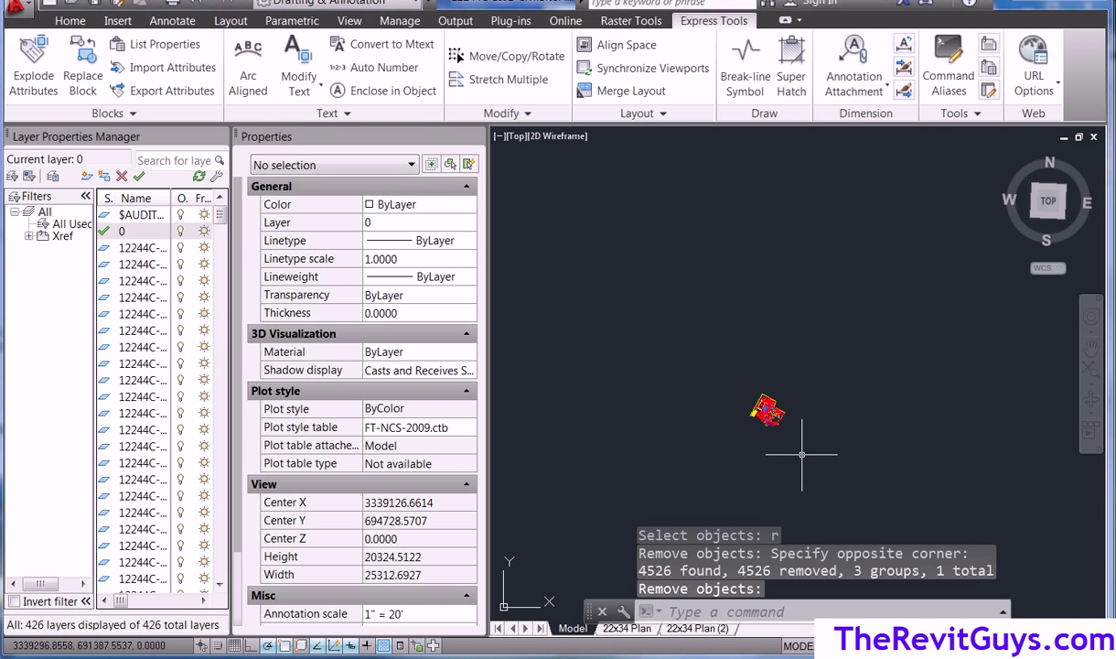
Zoom to the drawing extents to check for stray objects, and inspect the area around the site plan.
type("z")
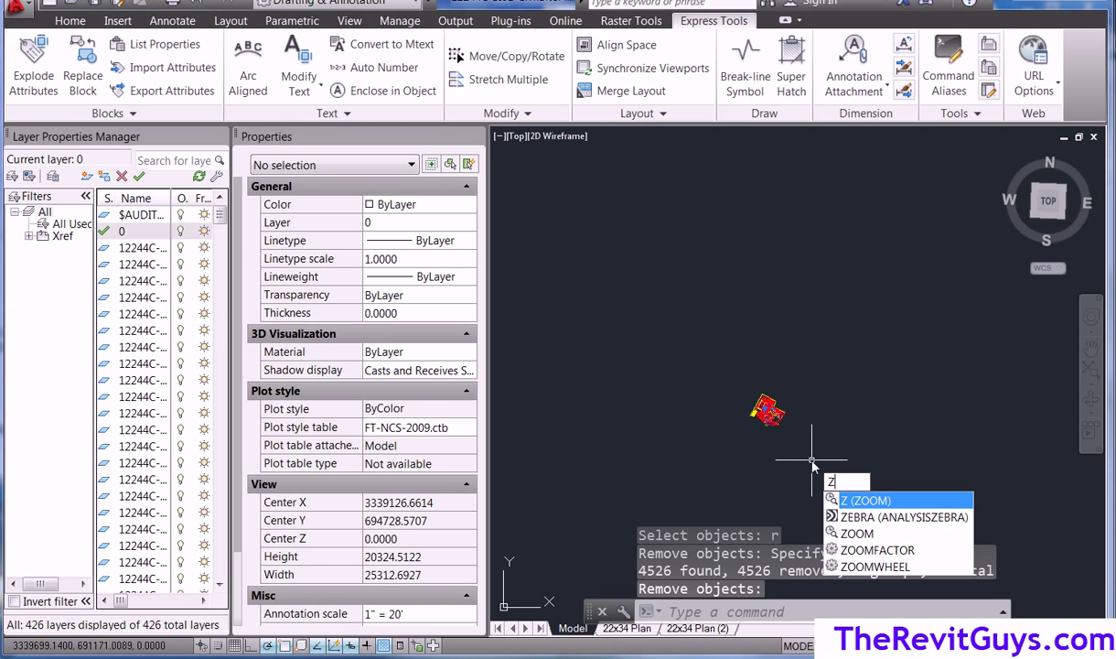
key("Return")
type("e")
key("Return")
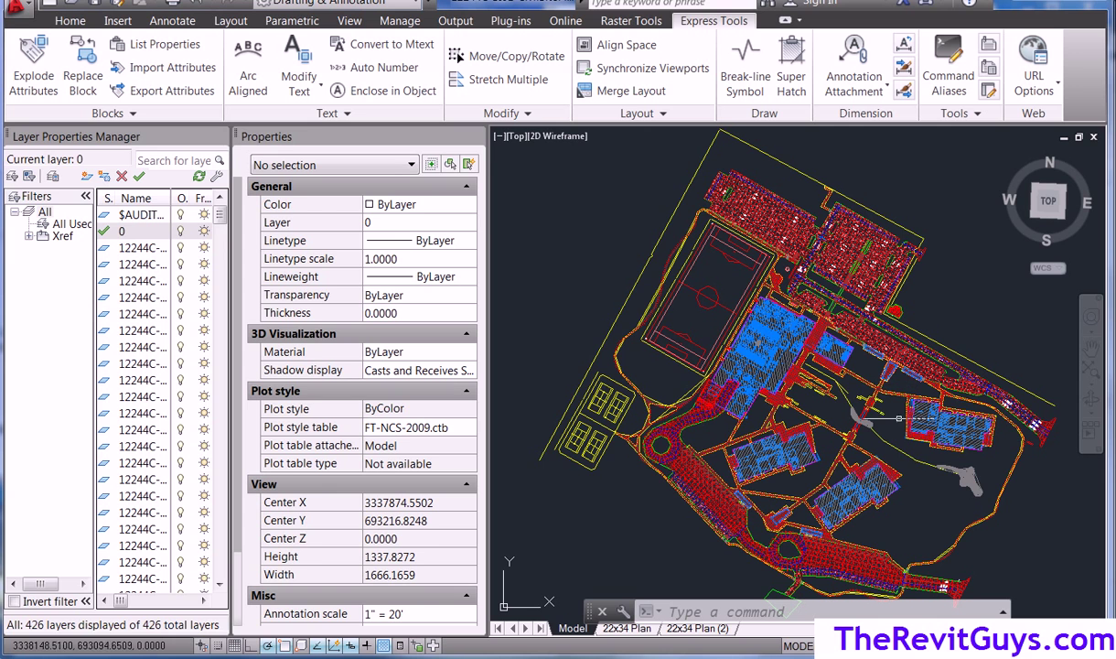
scroll(826, 408, "down", 6)
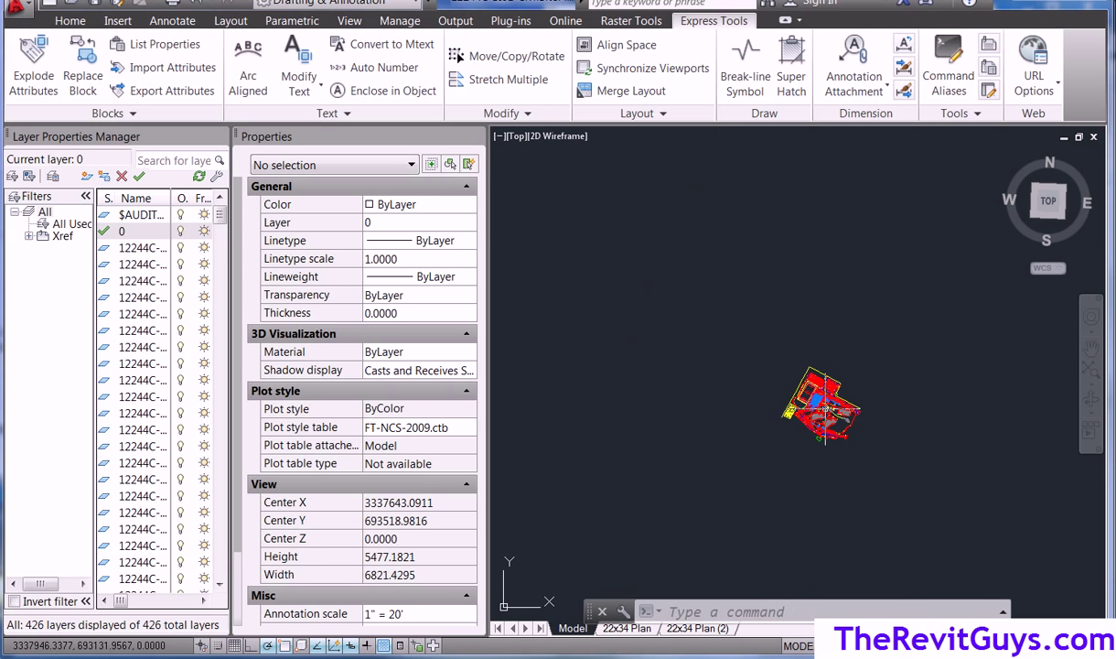
scroll(826, 408, "down", 4)
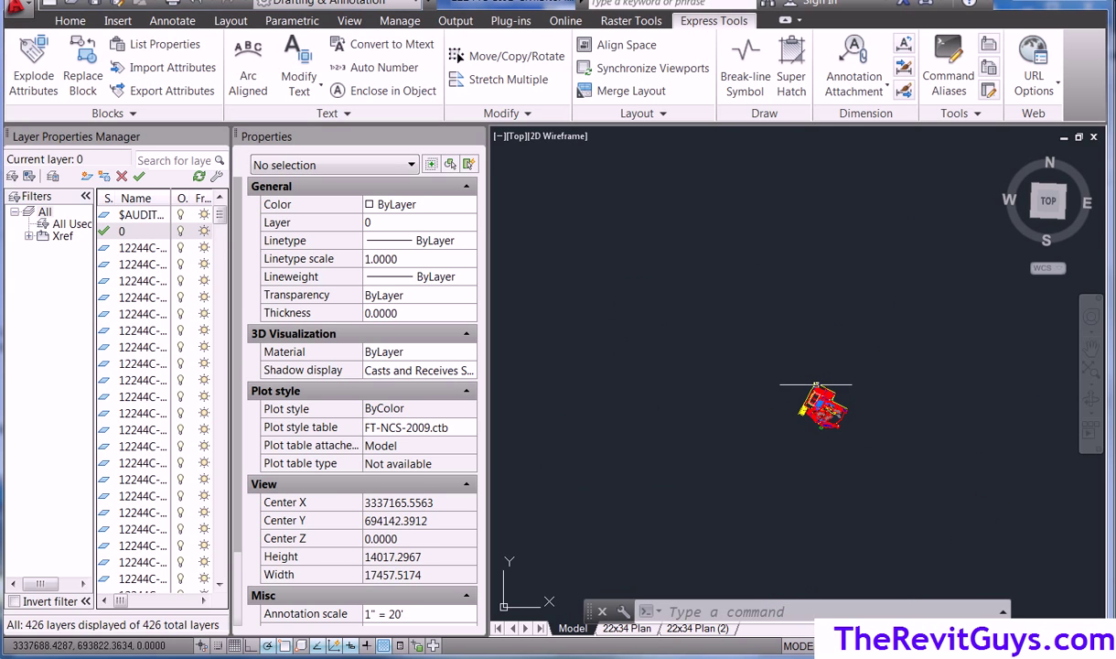
Show the External References palette with the XREF command and make it narrower to review the attached files.
left_click(402, 21)
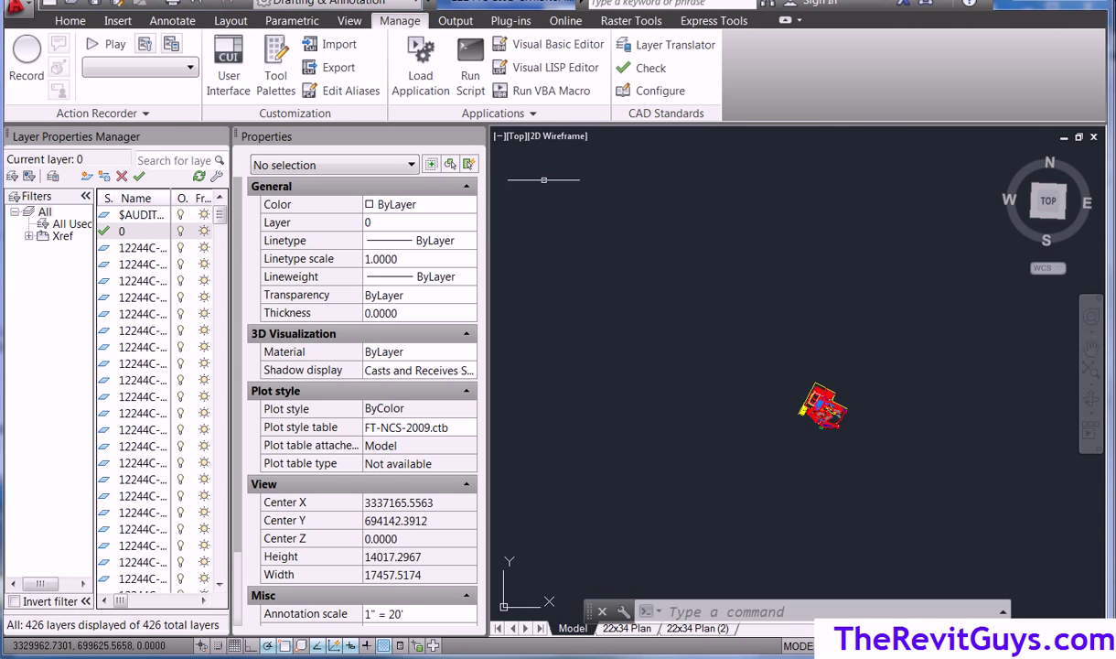
key("Escape")
type("x")
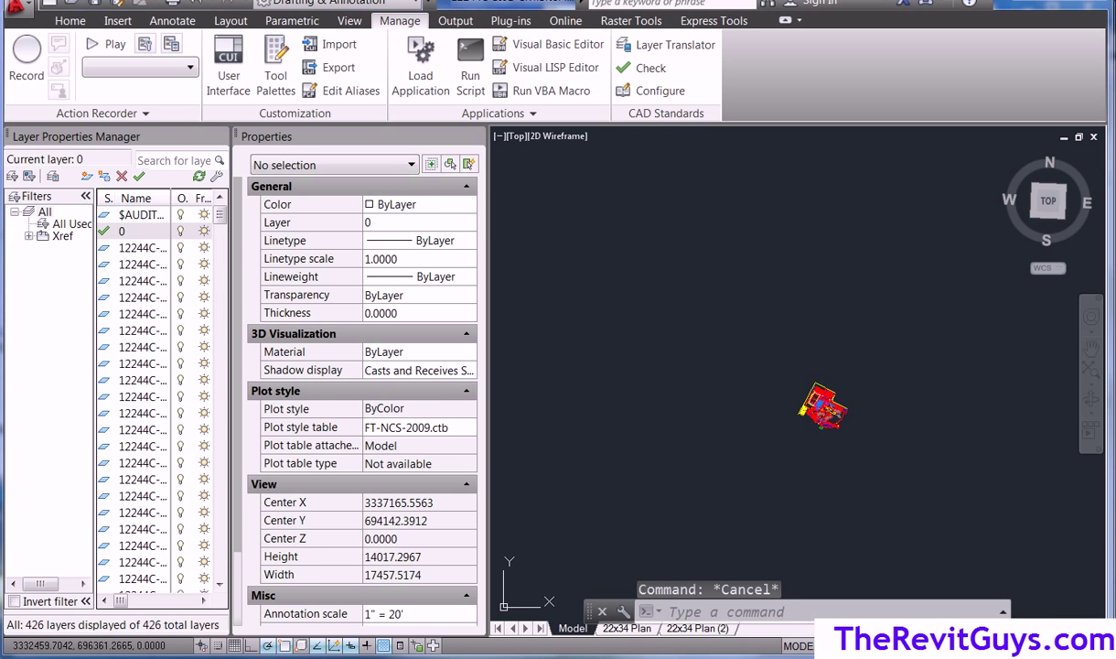
key("Return")
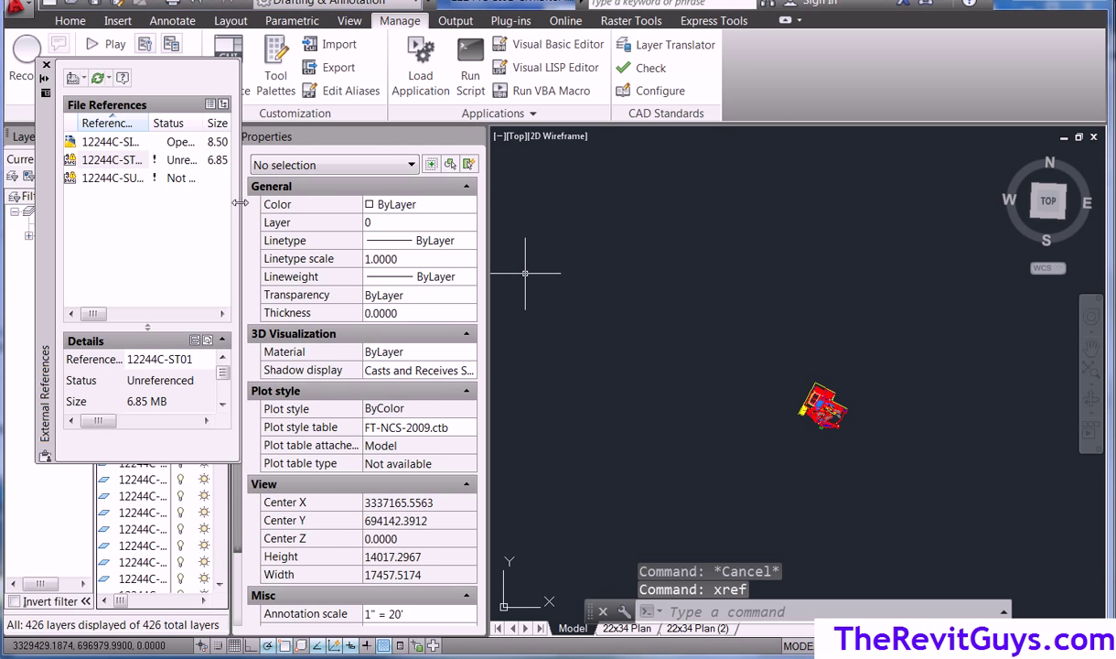
mouse_move(240, 203)
left_mouse_down()
mouse_move(618, 215)
mouse_move(1008, 249)
mouse_move(206, 229)
left_mouse_up()
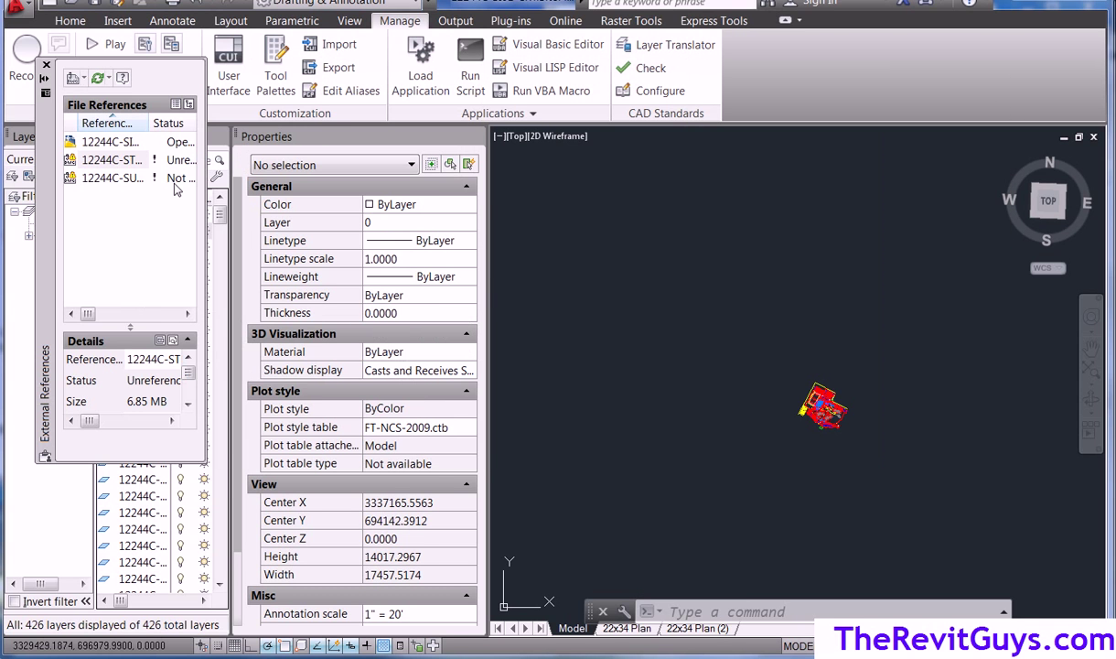
Zoom to the site plan's extents and save the drawing as 12244C-SI01-CivilSitePlan-clean.dwg in the LEE HIGH folder, replacing the existing file.
scroll(834, 400, "up", 7)
scroll(833, 399, "down", 2)
type("z")
key("Return")
type("e")
key("Return")
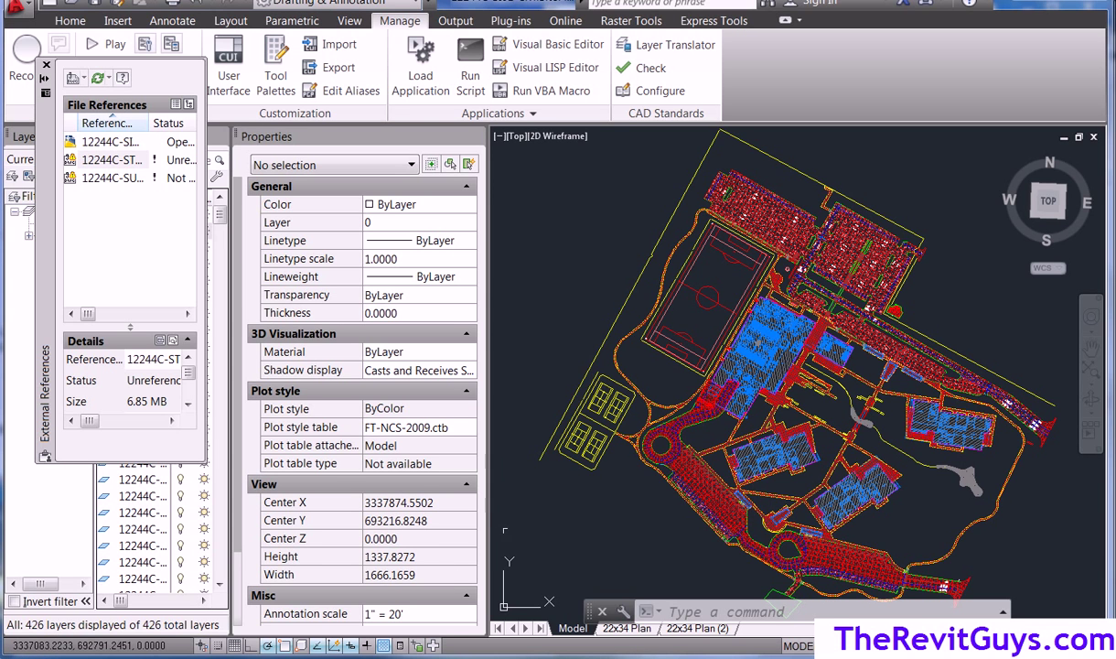
left_click(35, 13)
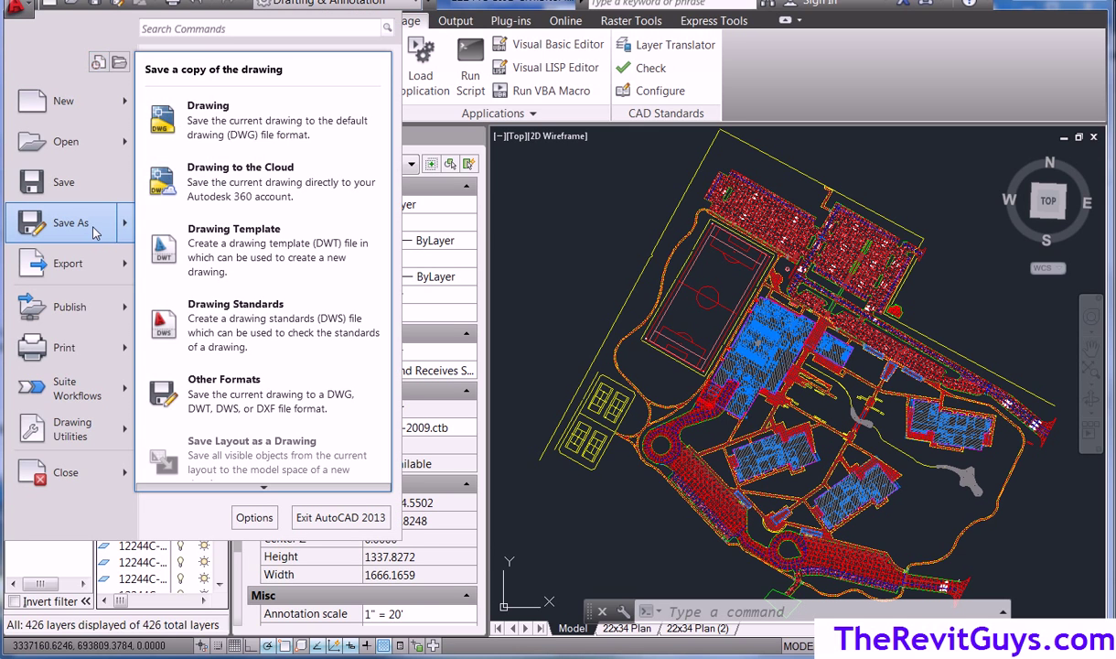
left_click(92, 228)
left_click(640, 330)
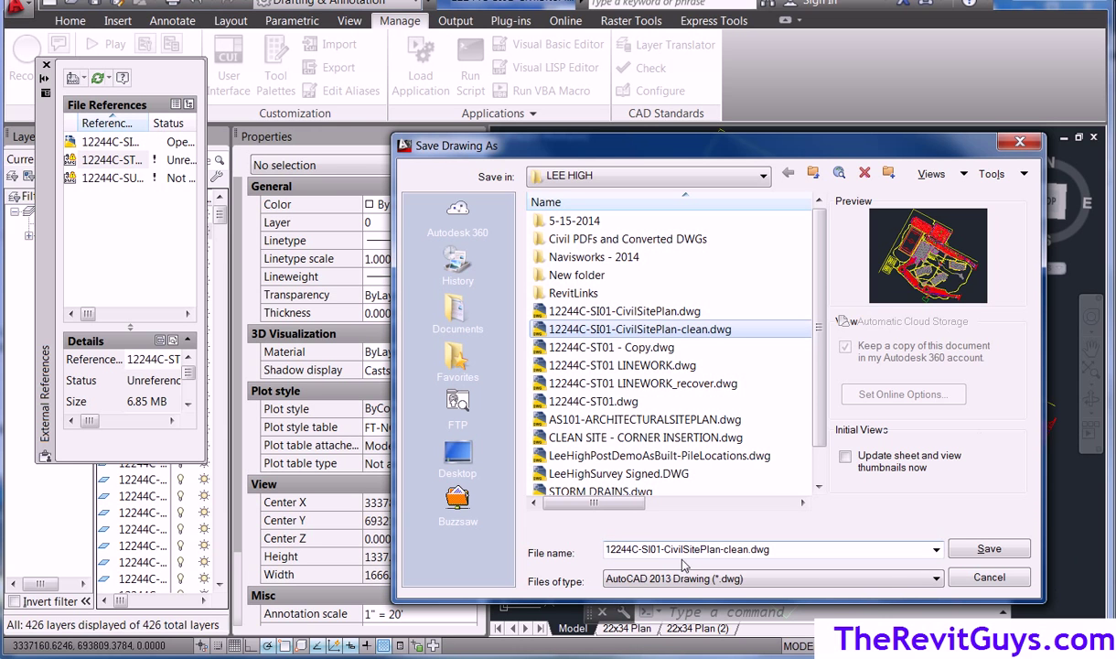
left_click(988, 548)
left_click(710, 421)
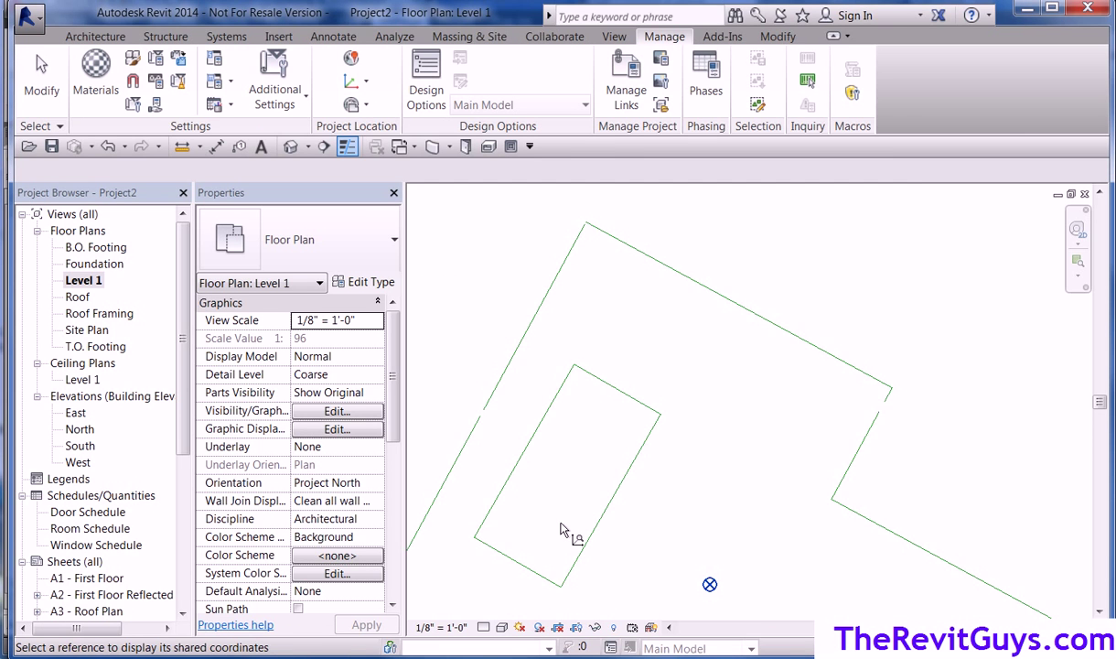
Link 12244C-SI01-CivilSitePlan-clean.dwg into the Level 1 plan with Auto - Origin to Origin positioning, and dismiss the import warnings.
scroll(569, 528, "down", 2)
scroll(569, 528, "down", 1)
middle_click_drag(569, 528, 723, 430)
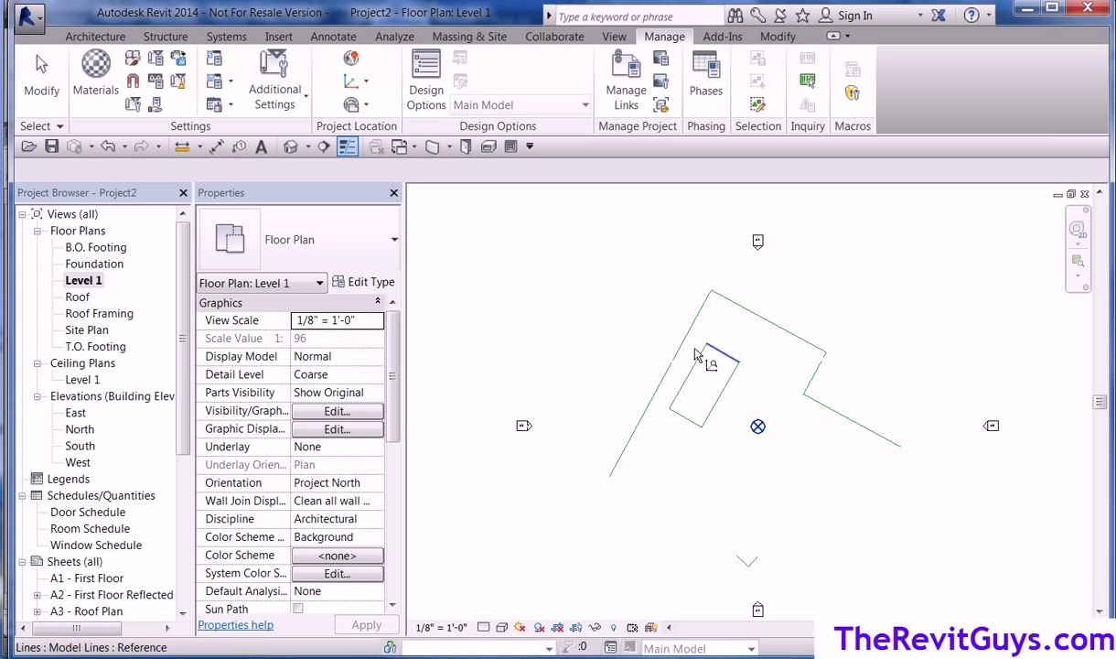
left_click(280, 37)
left_click(125, 87)
left_click(654, 298)
left_click(970, 538)
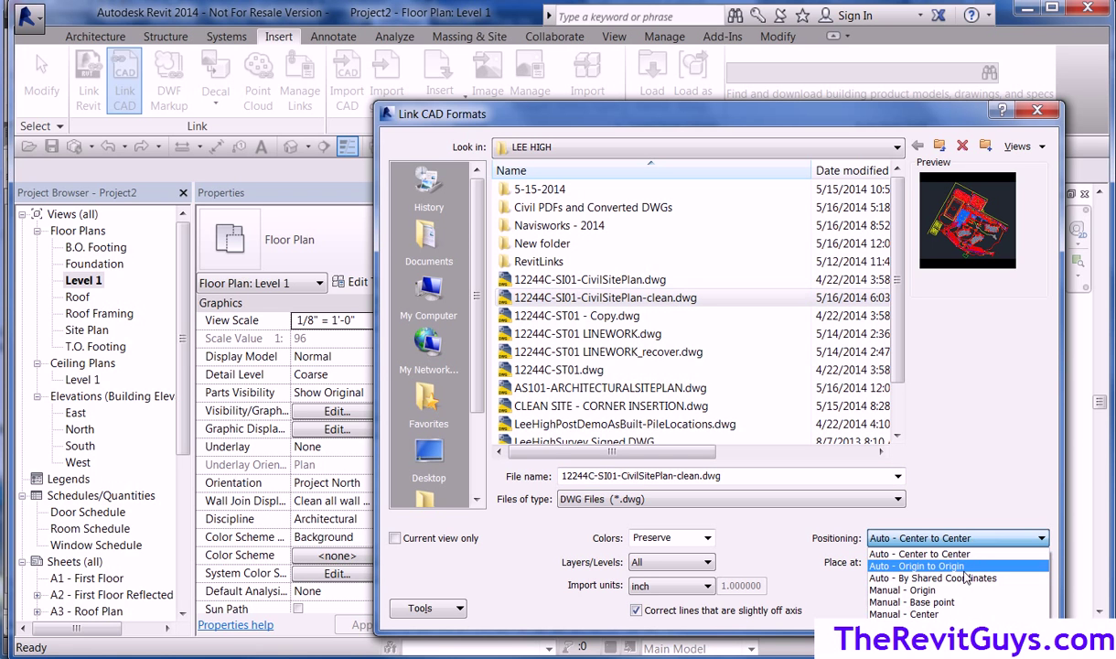
left_click(967, 560)
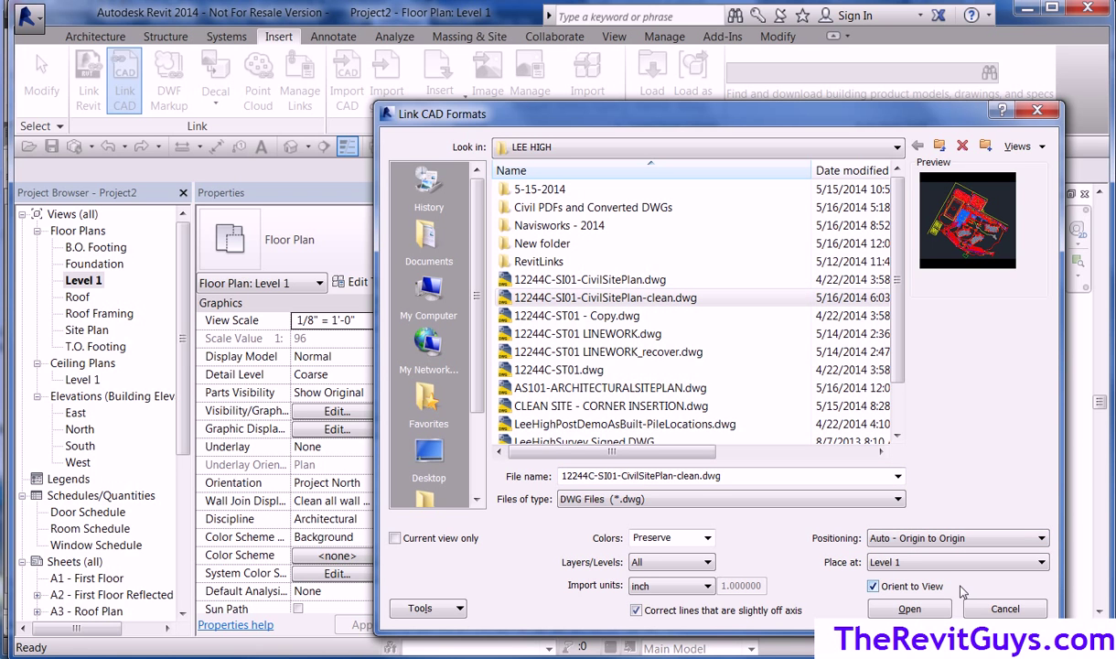
left_click(910, 610)
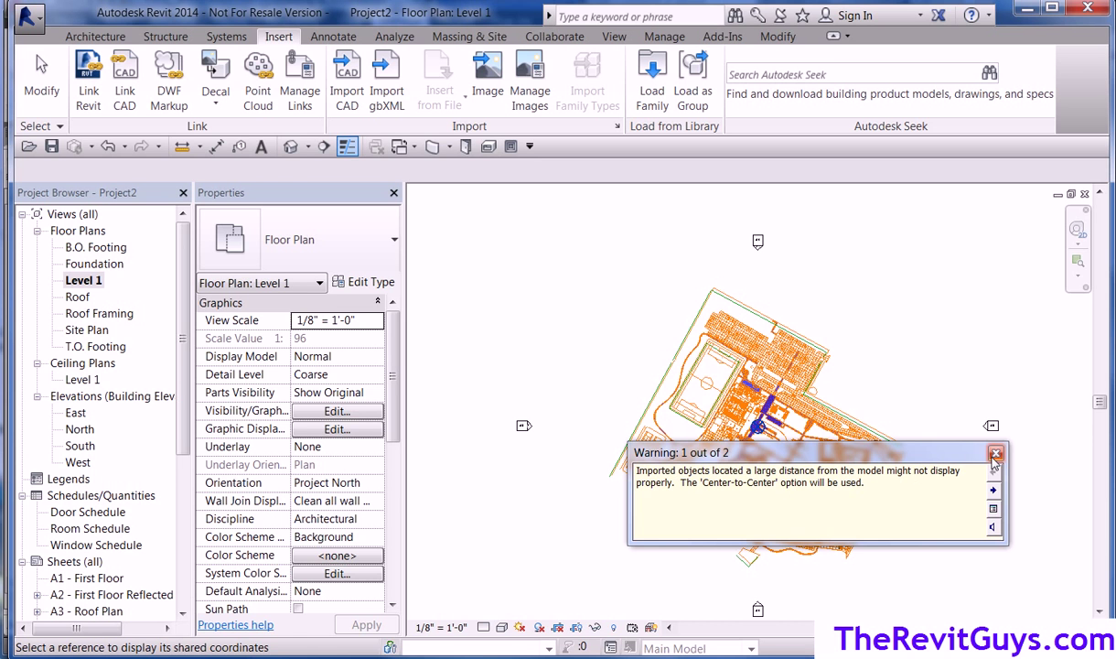
left_click(996, 454)
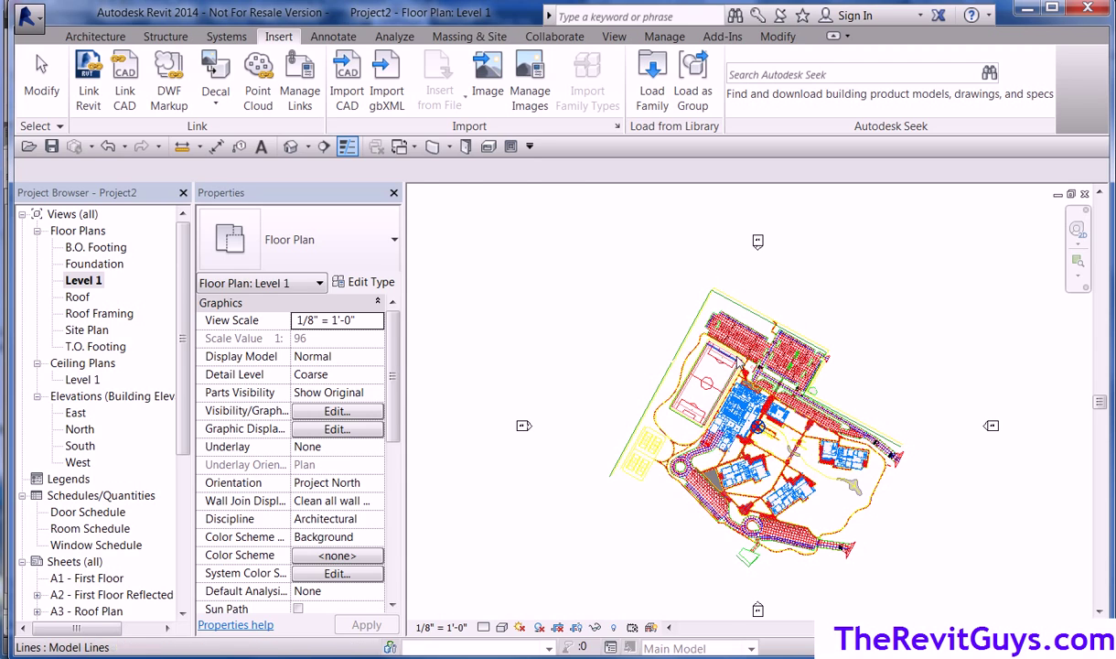
Try to move the linked civil site plan so its northeast boundary corner meets the corner of the green model lines.
scroll(792, 362, "up", 3)
scroll(812, 359, "up", 4)
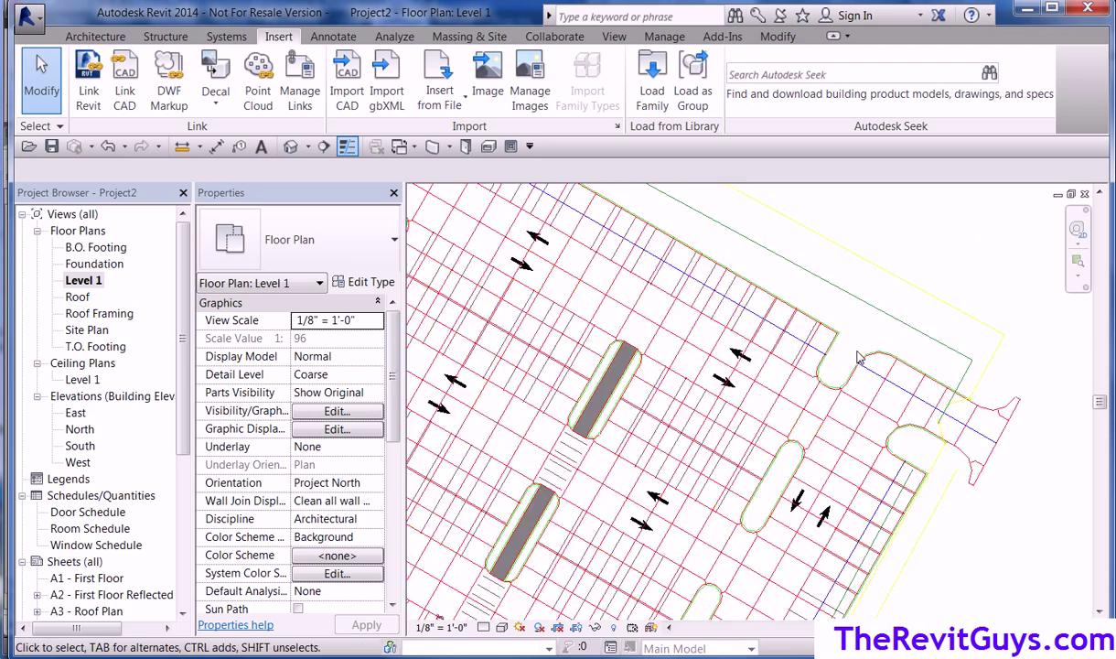
left_click(967, 360)
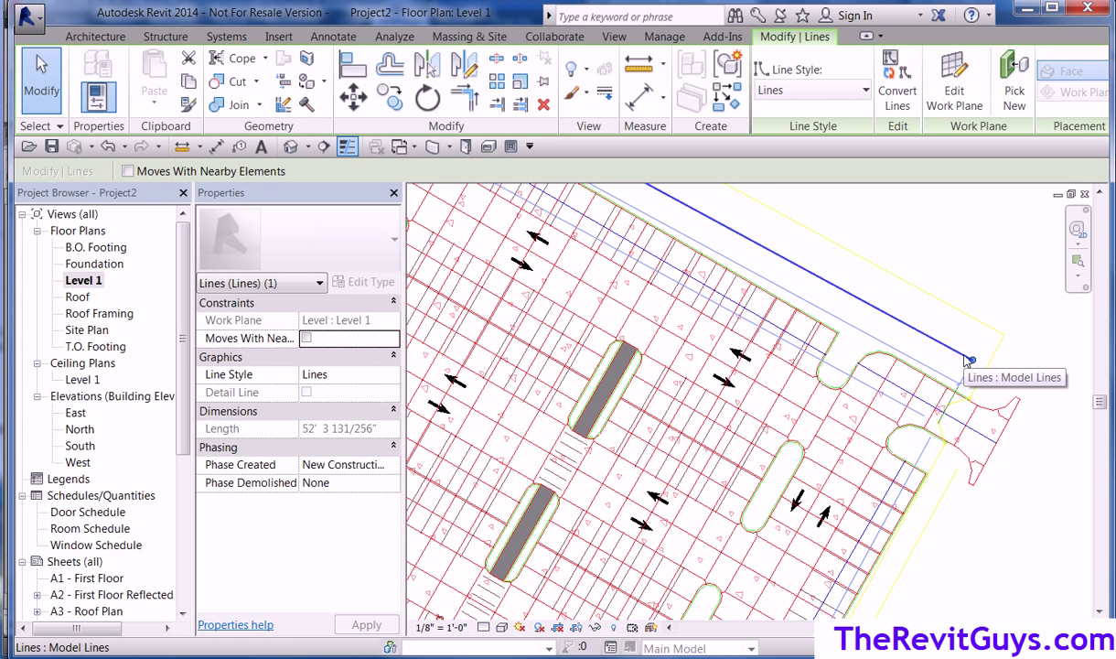
key("Delete")
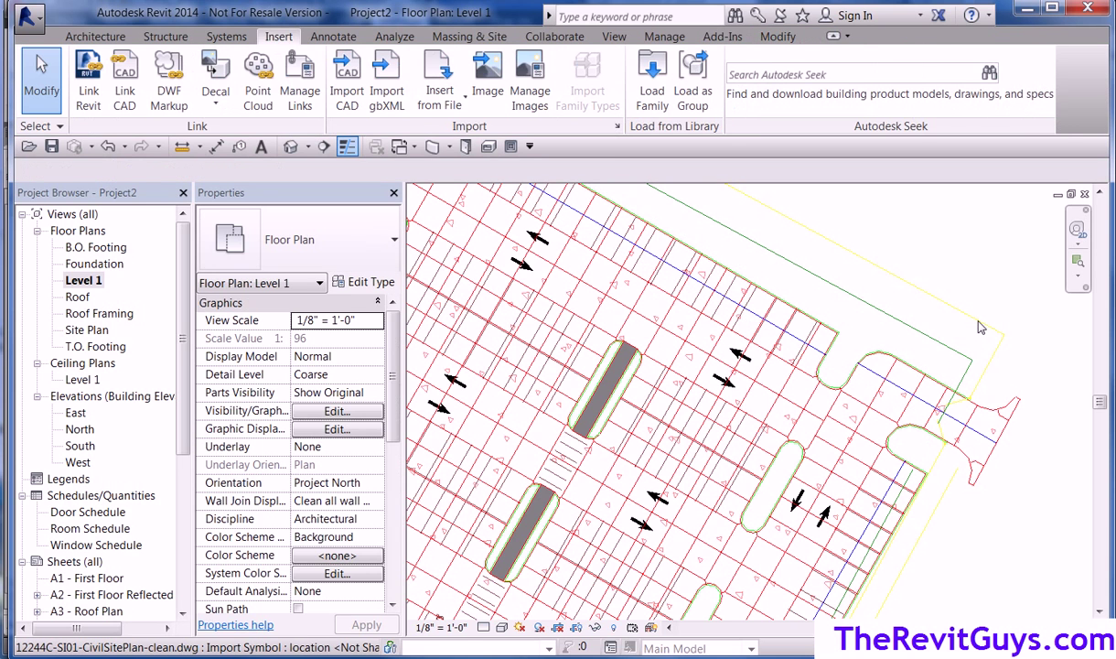
left_click(994, 329)
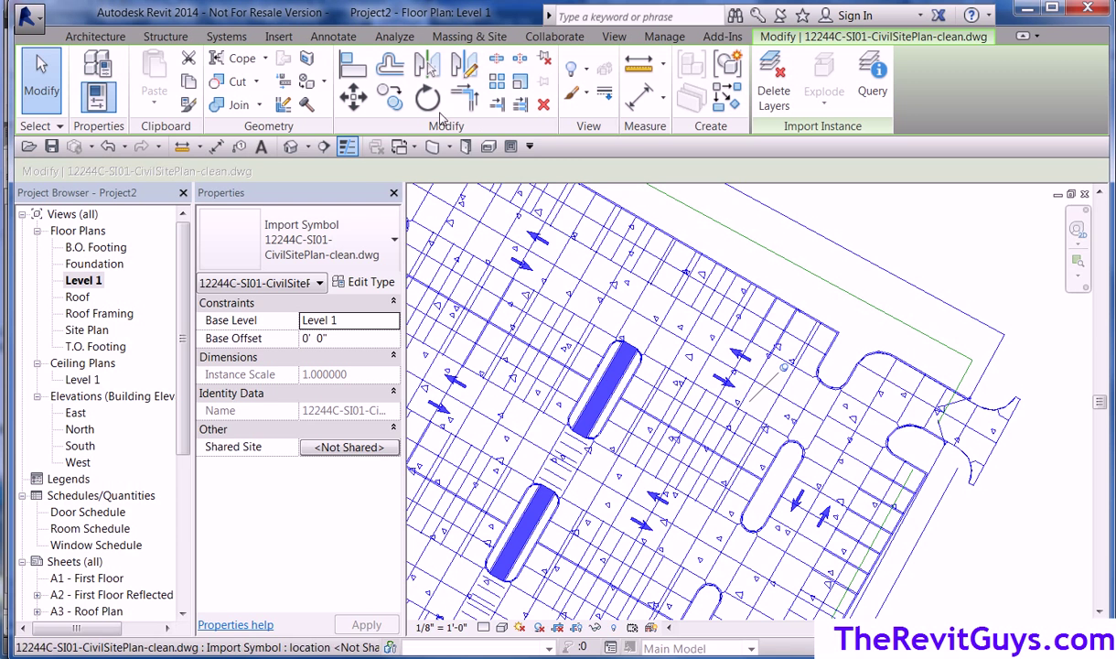
left_click(350, 95)
left_click(937, 409)
left_click(973, 357)
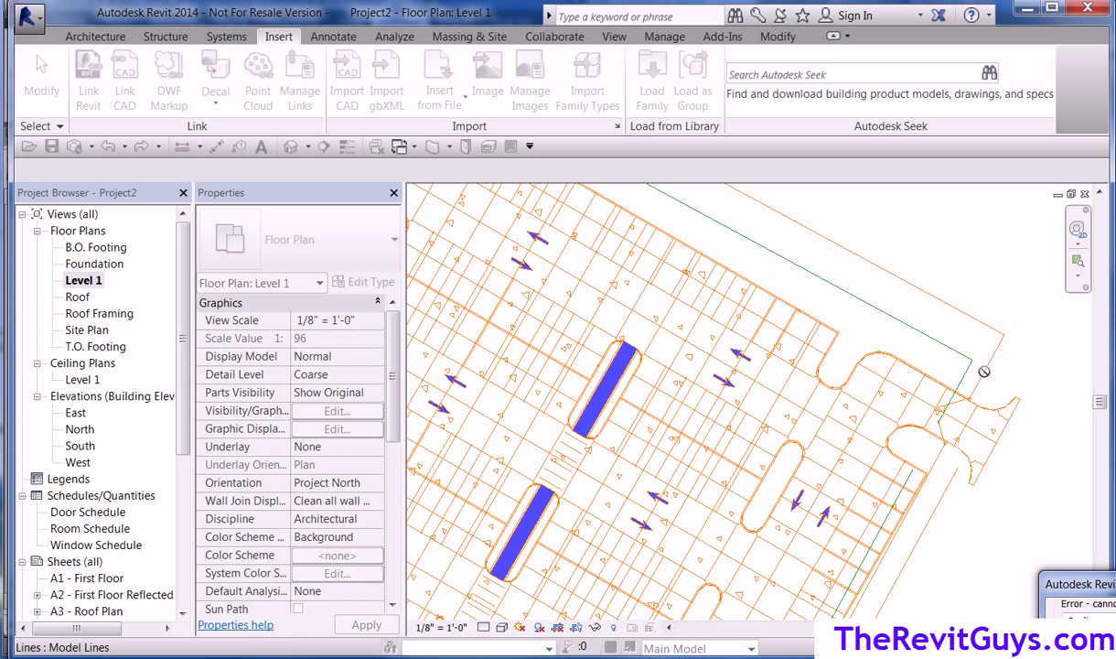
Unpin the linked civil site plan and move its northeast boundary corner onto the corner of the green model lines.
left_click(867, 276)
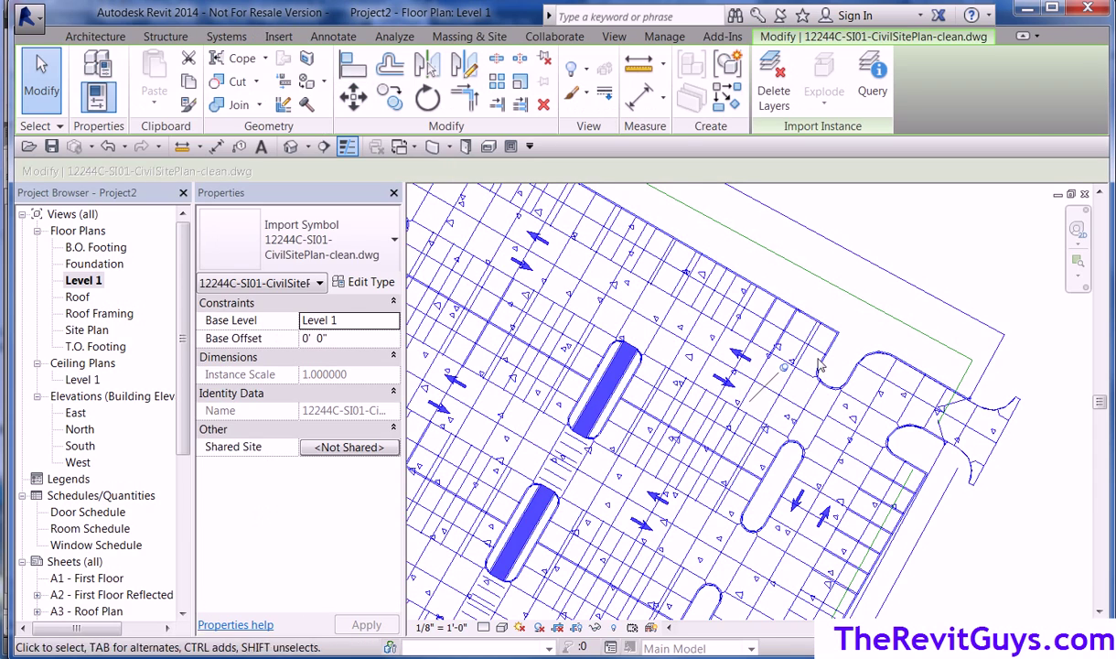
left_click(353, 96)
left_click(1003, 335)
left_click(1031, 400)
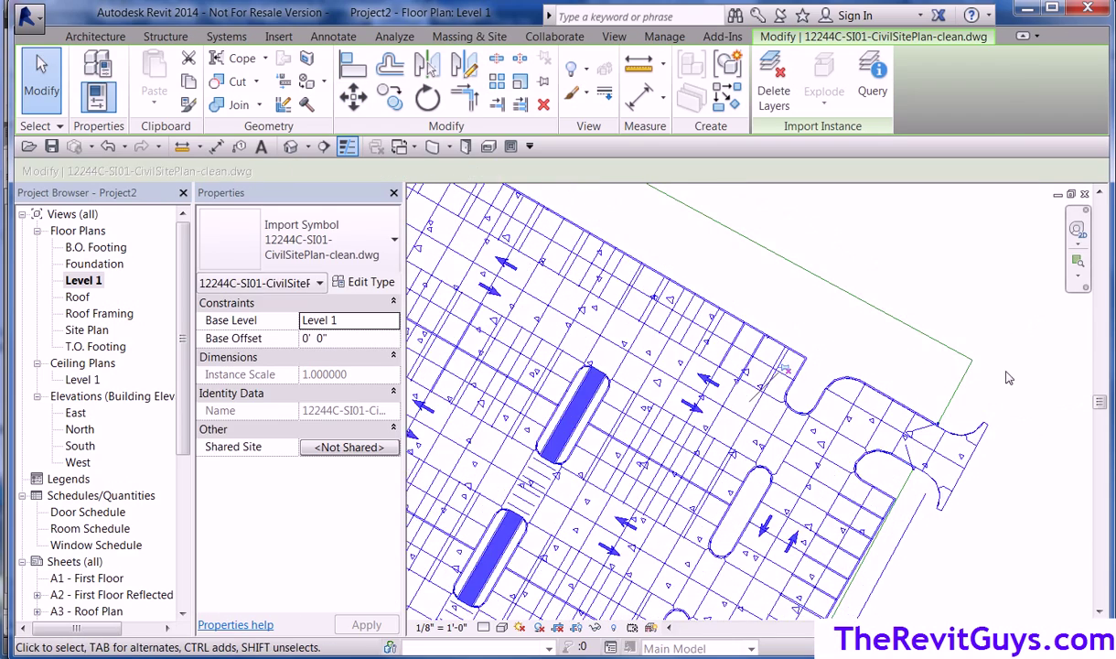
scroll(997, 387, "down", 5)
scroll(997, 389, "down", 2)
middle_click_drag(1013, 444, 885, 335)
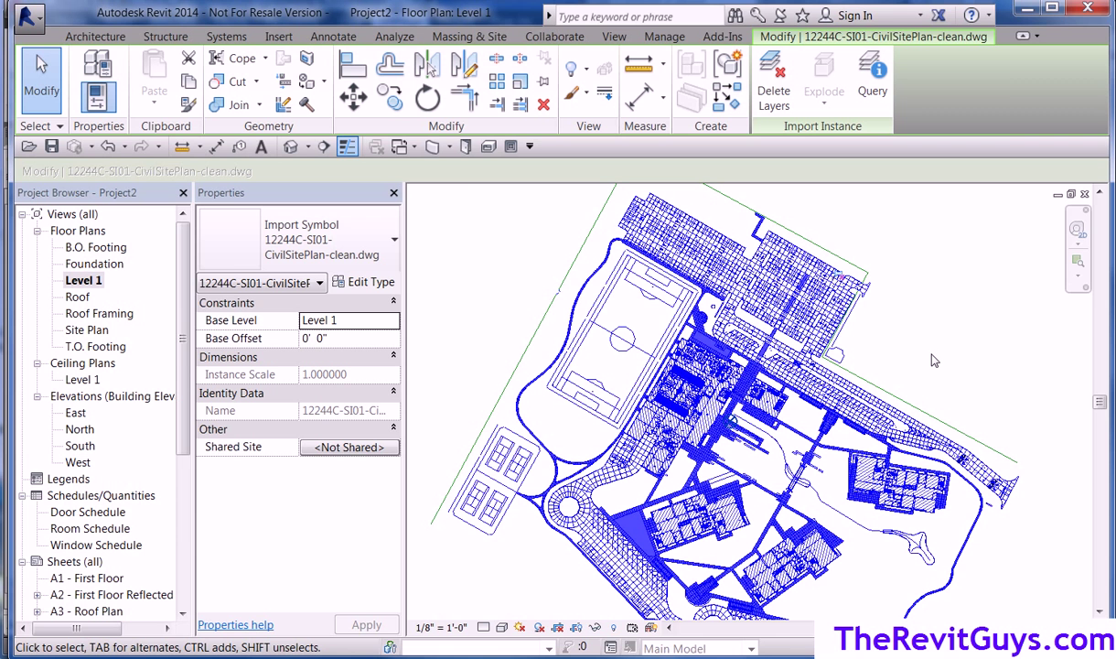
scroll(933, 361, "down", 1)
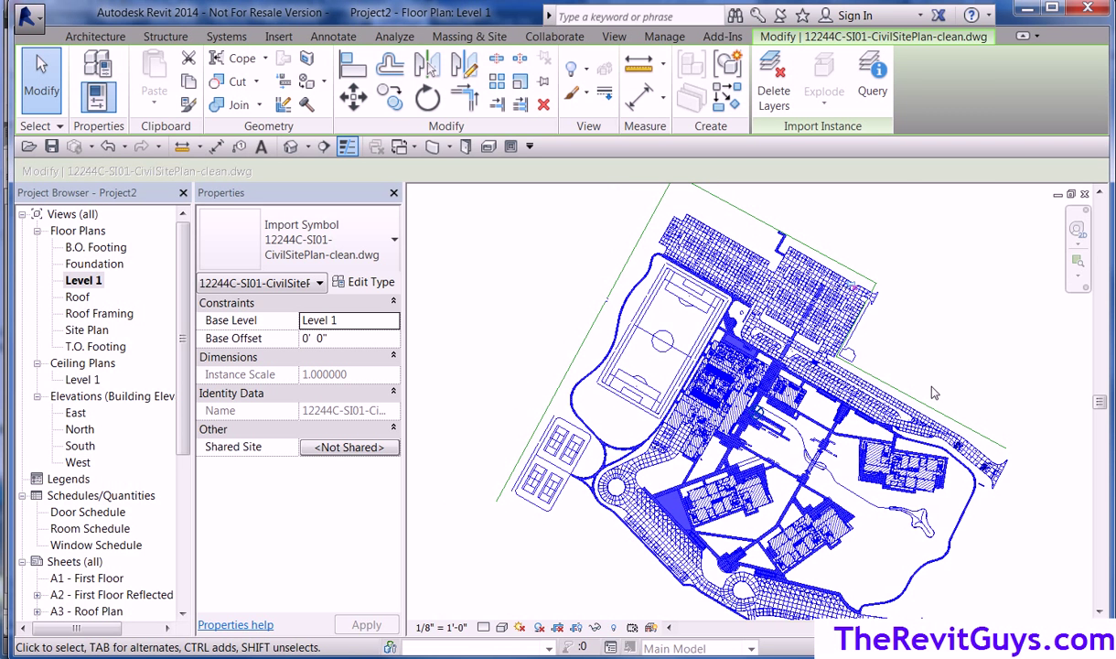
scroll(933, 395, "down", 1)
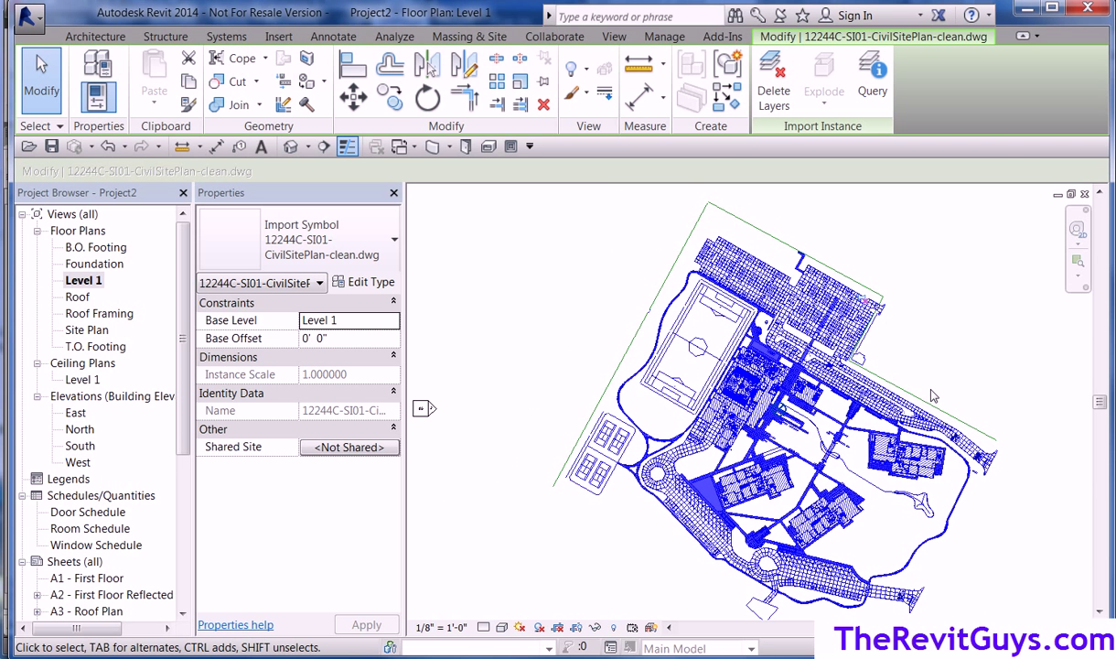